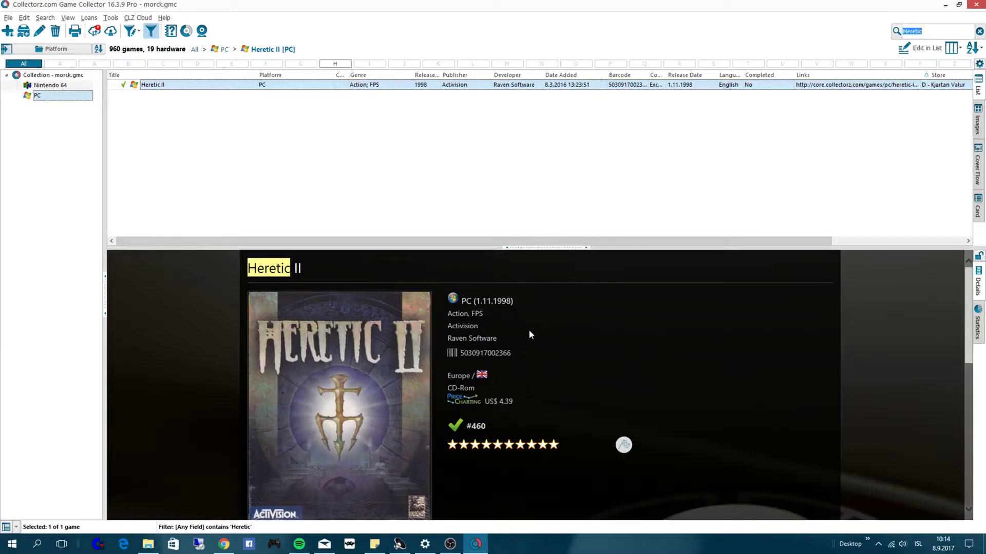
- Check the Heretic II trailer in the details panel, then clear the Heretic search filter
scroll(543, 366, "down", 2)
scroll(538, 369, "up", 2)
scroll(557, 354, "down", 4)
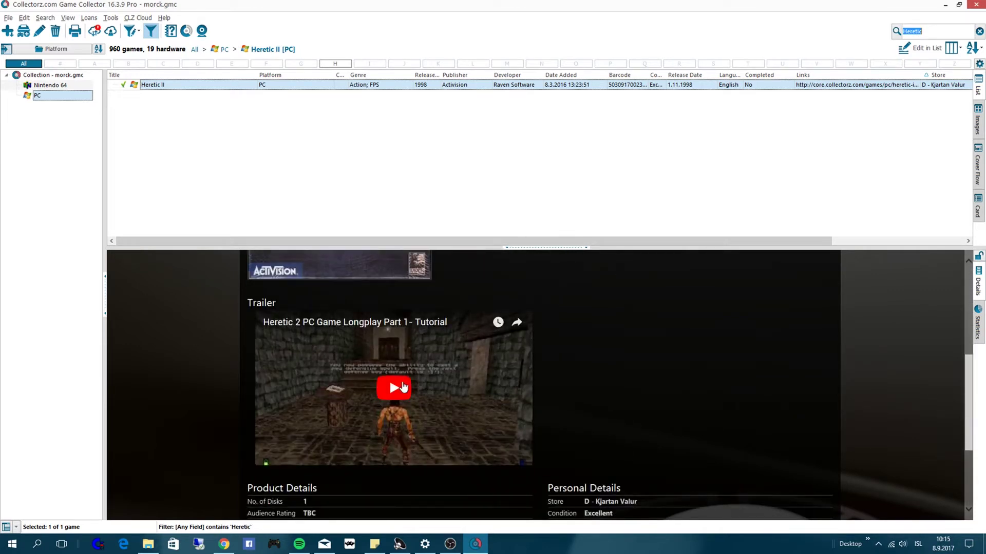
scroll(389, 378, "up", 5)
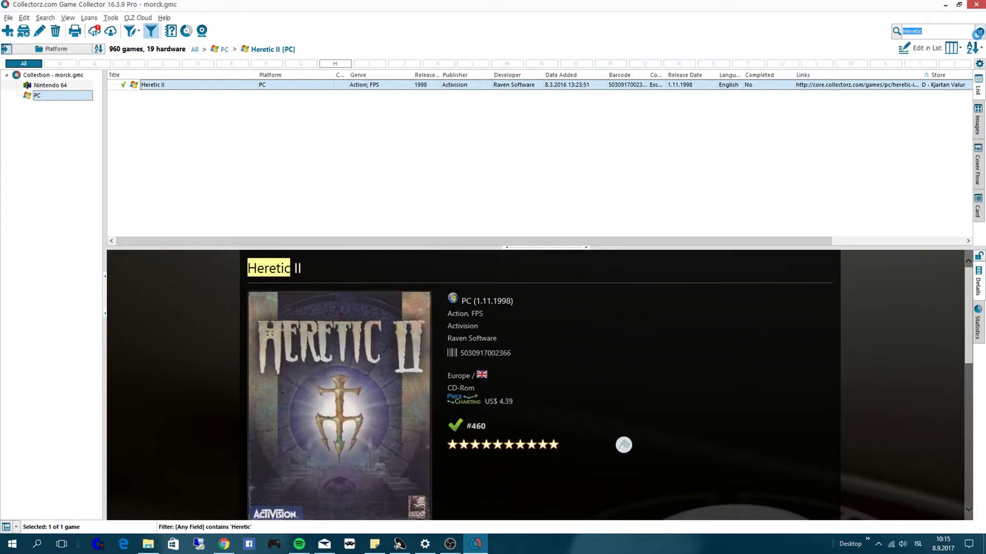
left_click(978, 33)
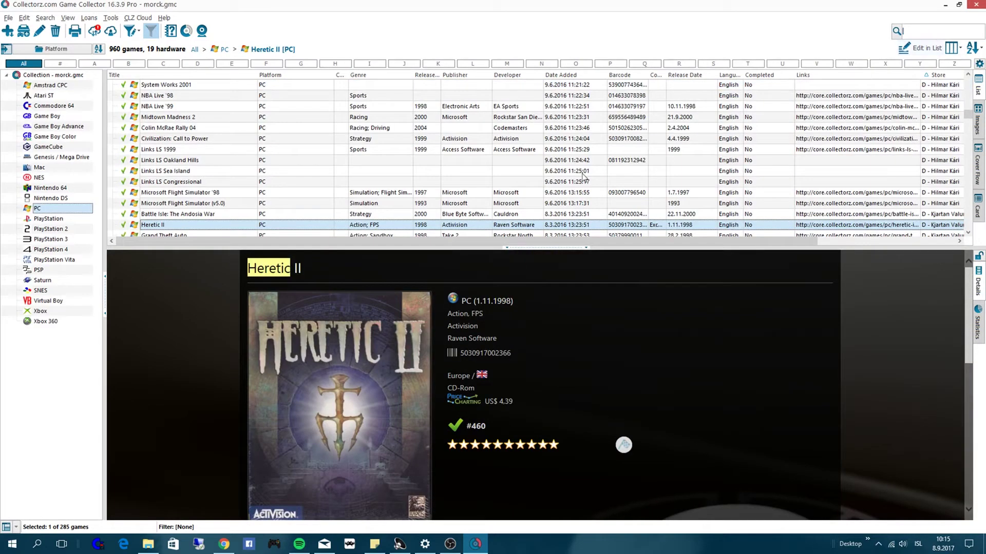
- Search the online database by title for 'Gabriel Knight', expand the first result, then switch to barcode search
left_click(8, 32)
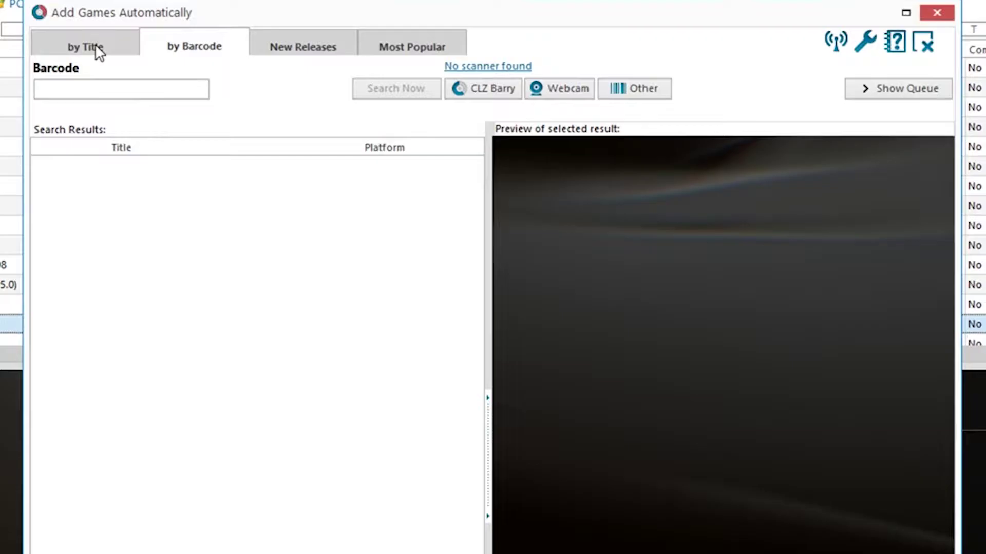
left_click(270, 74)
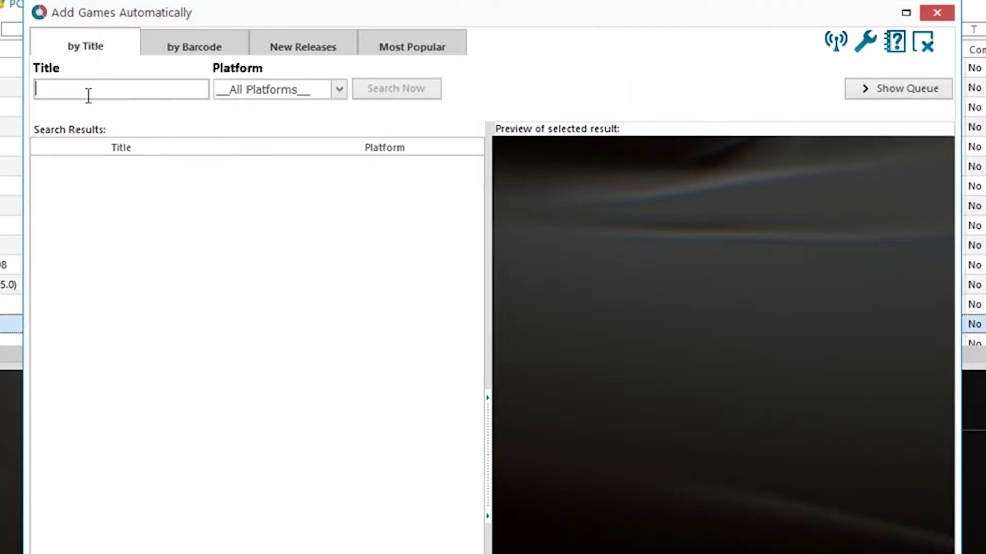
type("Gabriel Kn")
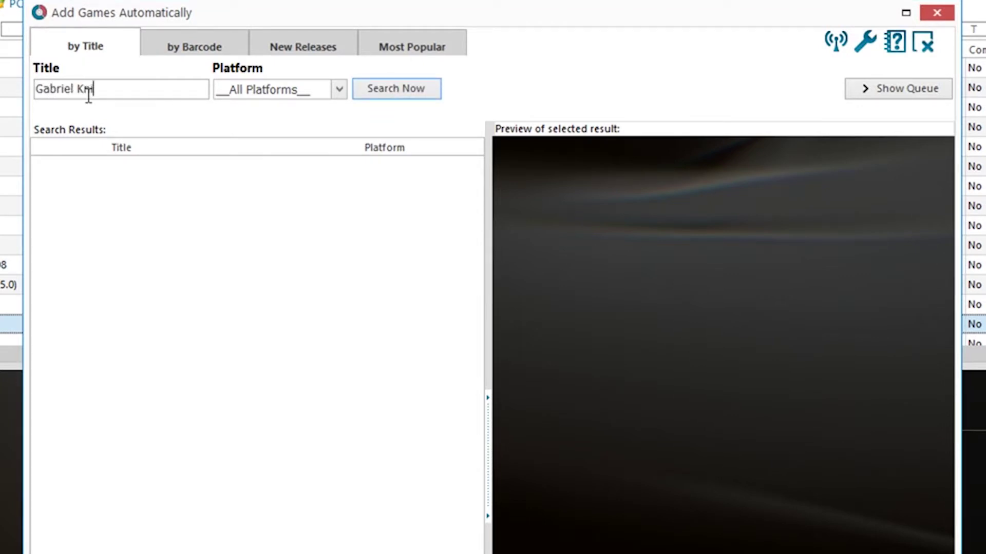
type("ight")
key("Return")
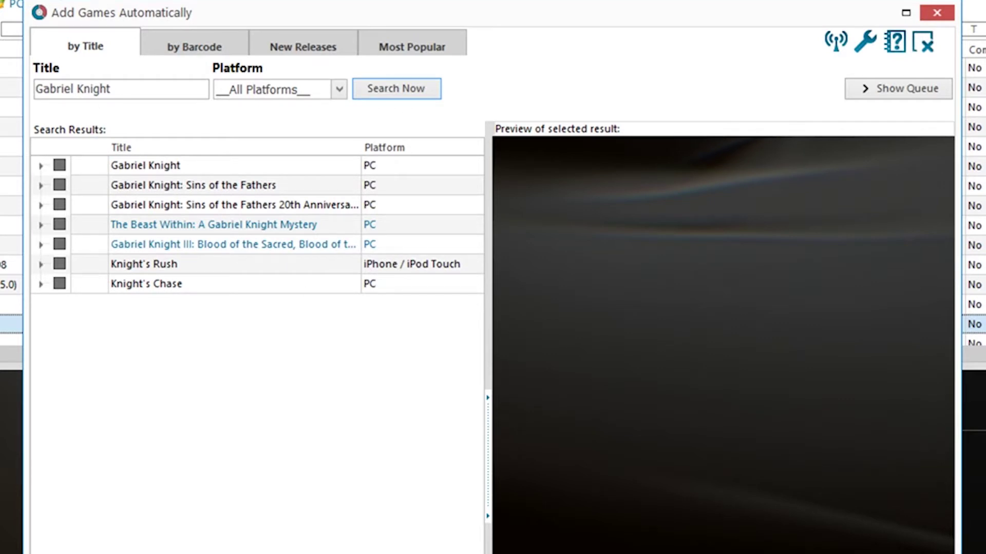
double_click(209, 169)
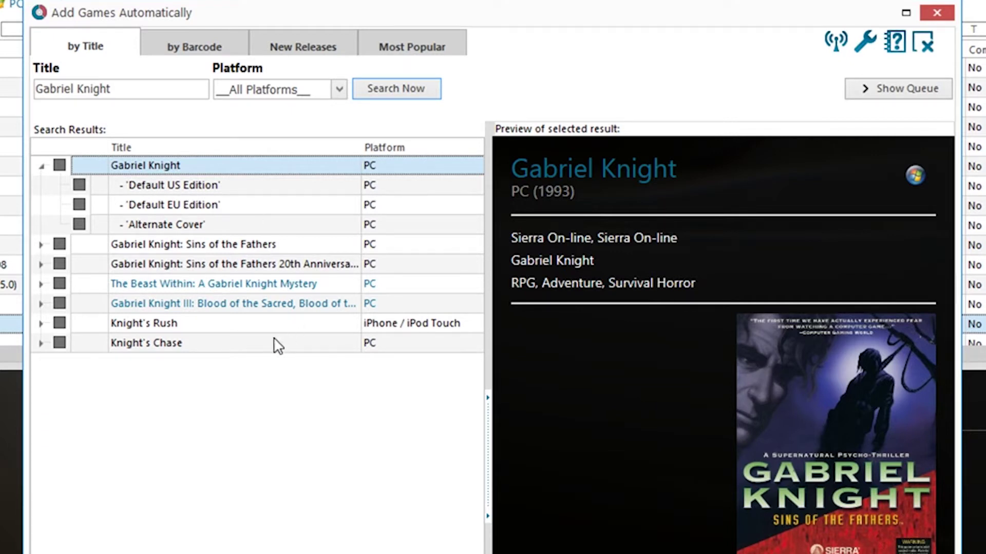
left_click(188, 49)
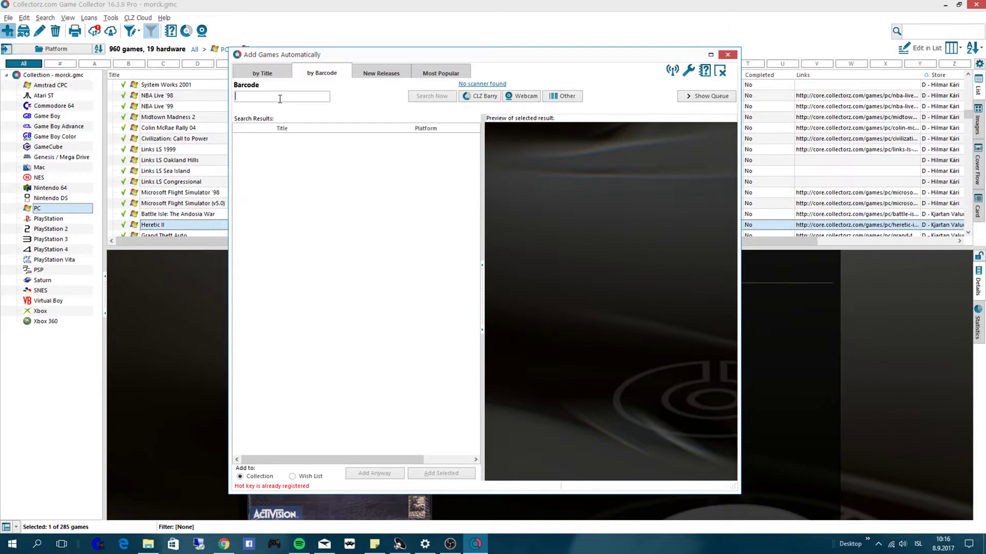
type("020626852289")
key("Return")
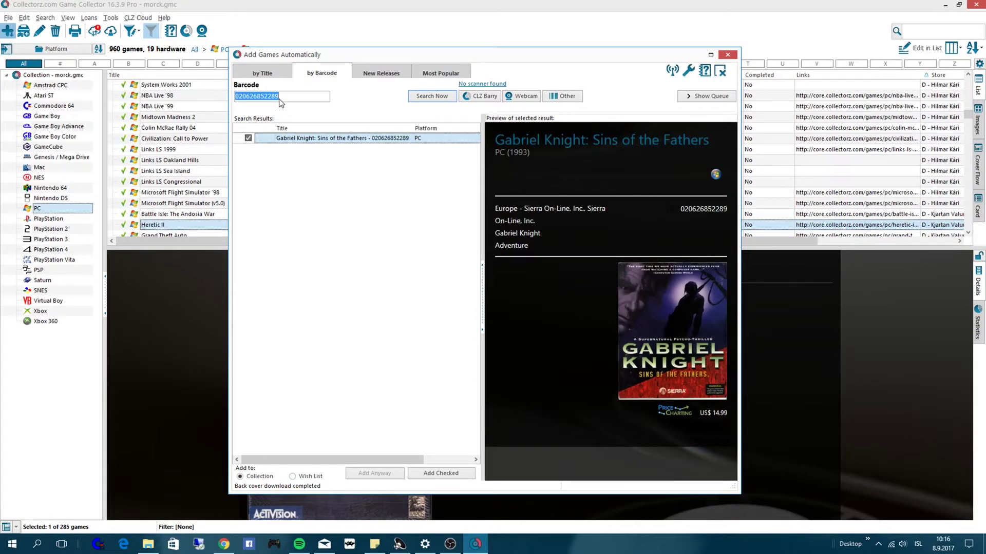
double_click(339, 138)
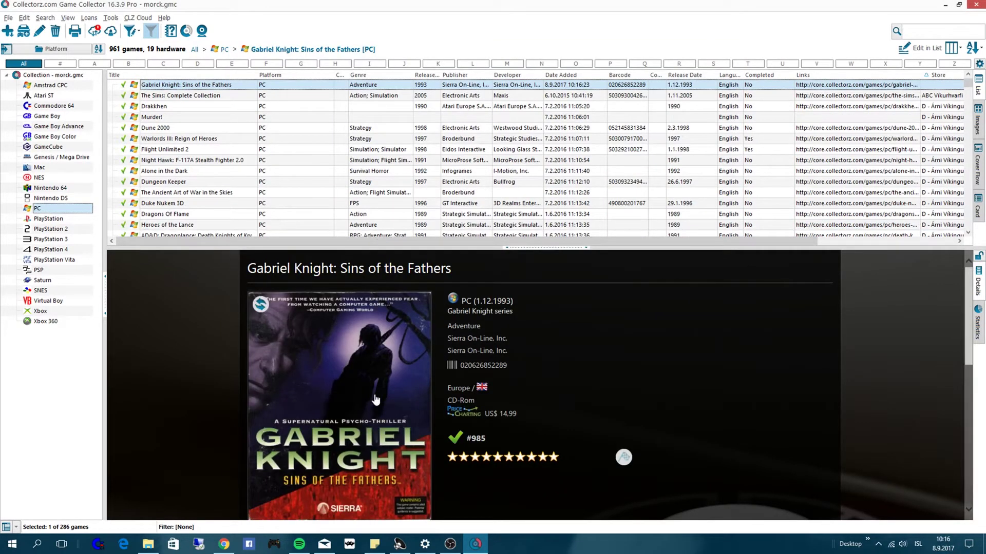
- Play the game's trailer in the details pane and skip ahead in it
scroll(375, 399, "down", 4)
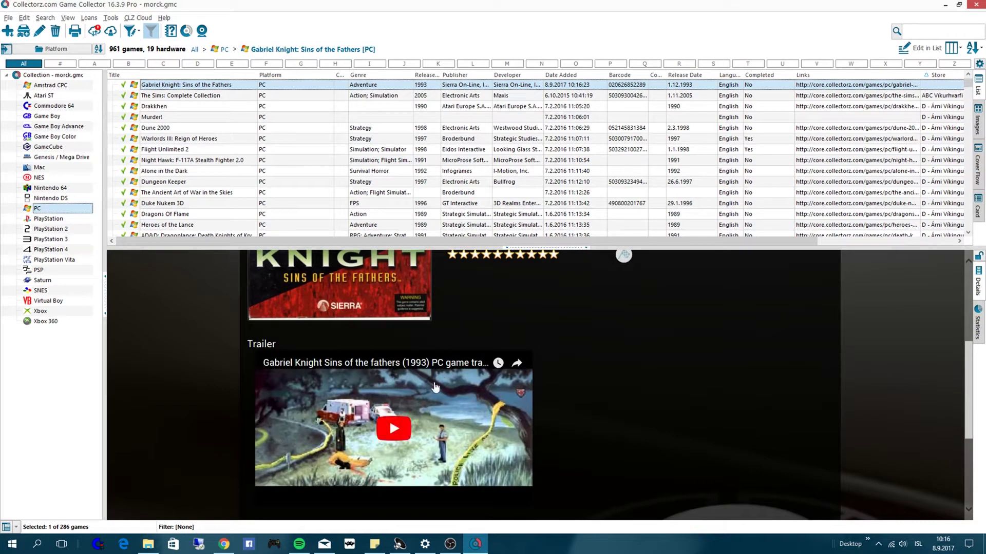
left_click(393, 430)
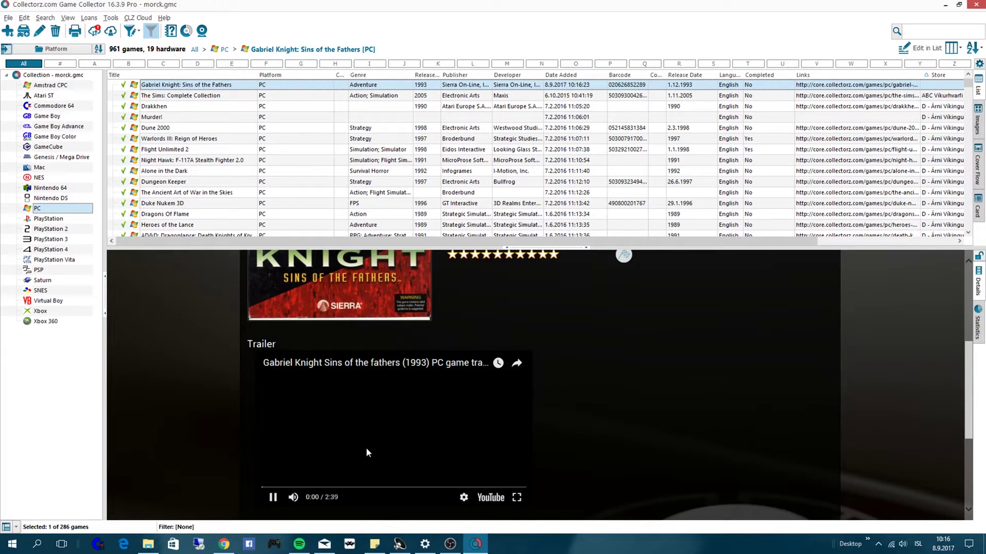
left_click(280, 489)
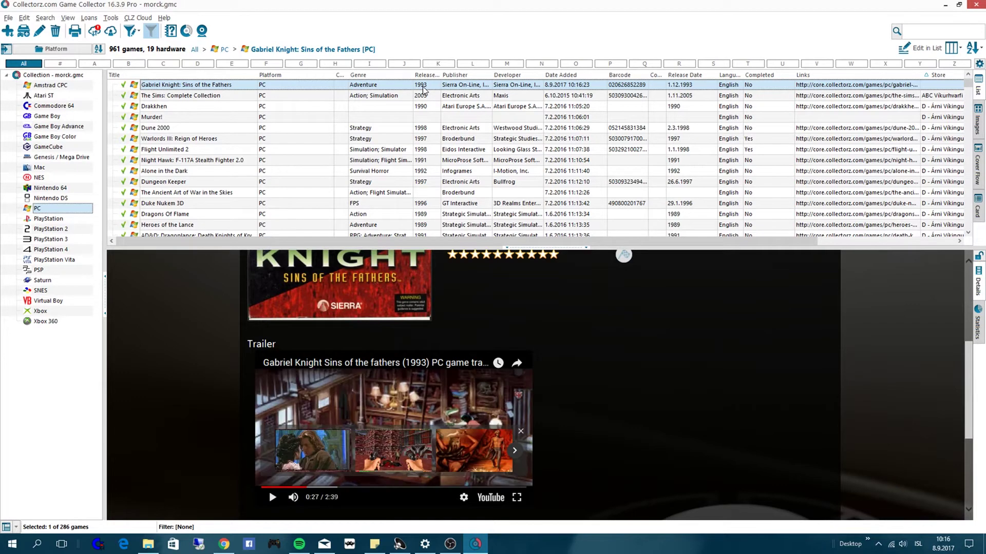
- Open the game in Edit Game, check the title, and keep Gabriel Knight as the series
double_click(421, 88)
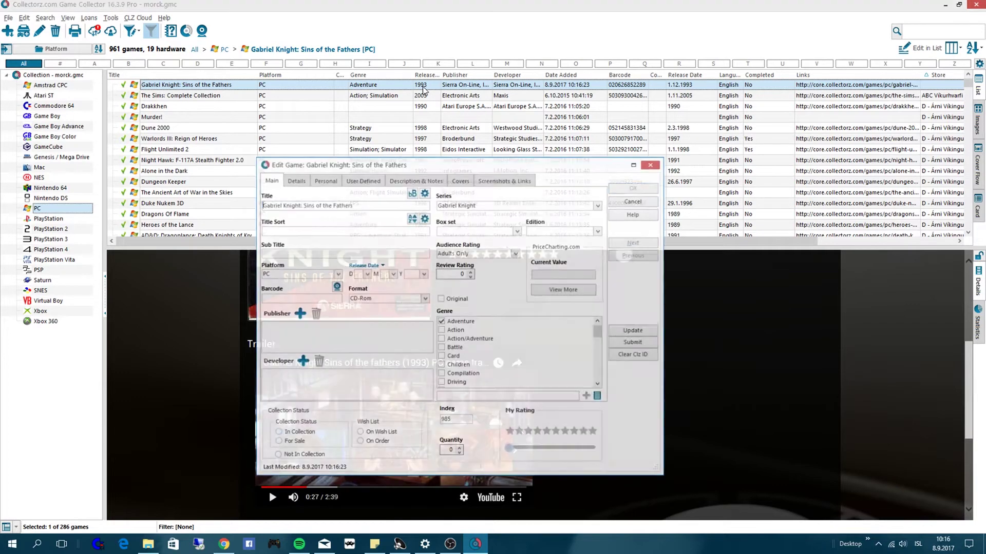
left_click_drag(411, 165, 392, 89)
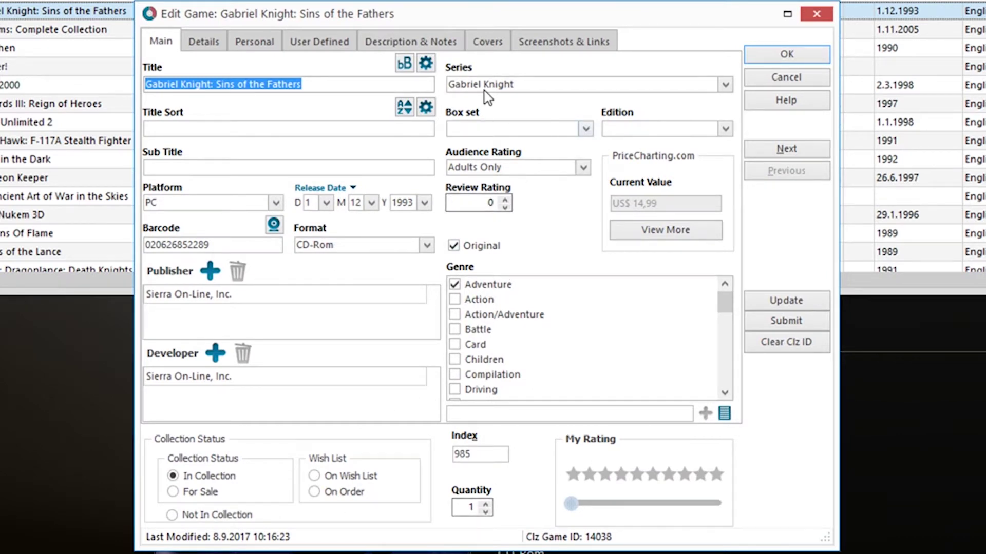
left_click(192, 86)
left_click_drag(154, 85, 329, 78)
left_click(328, 88)
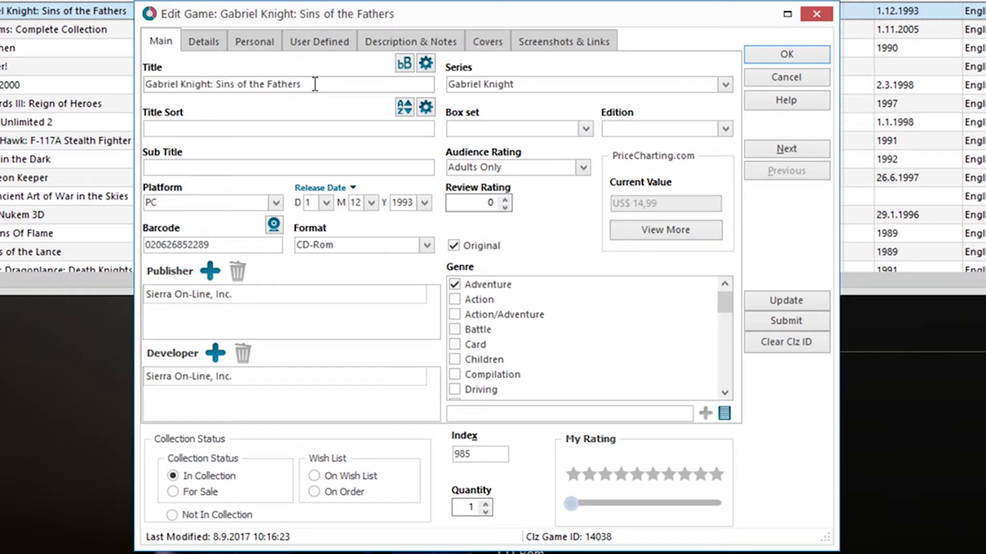
left_click_drag(146, 85, 298, 88)
left_click(313, 87)
left_click(724, 85)
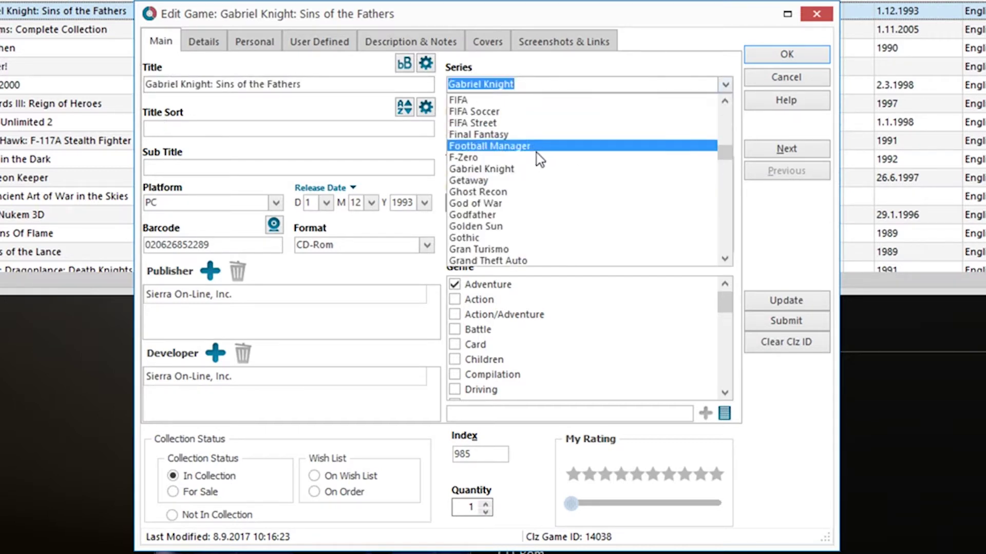
left_click(511, 169)
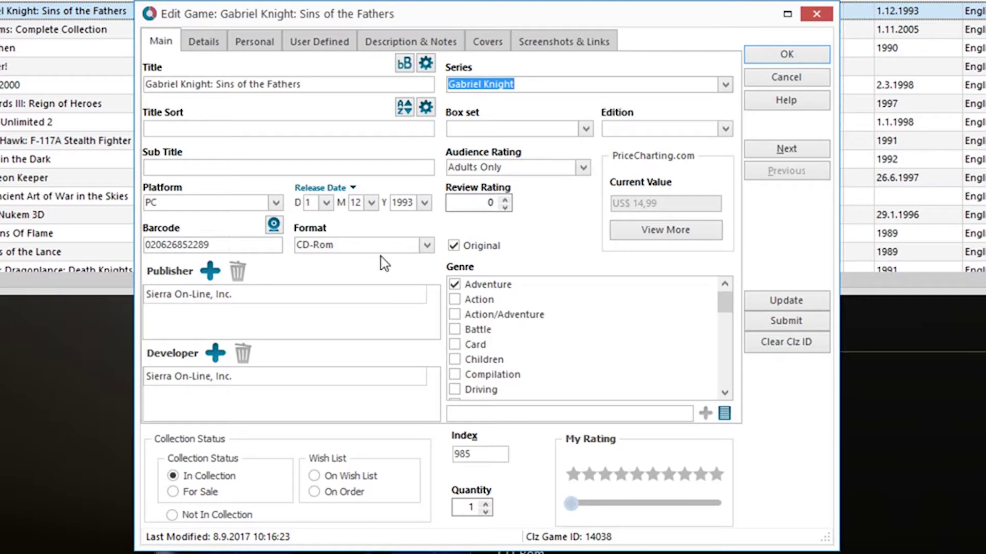
- Change the Format from CD-Rom to Floppy on the Main tab
left_click(427, 245)
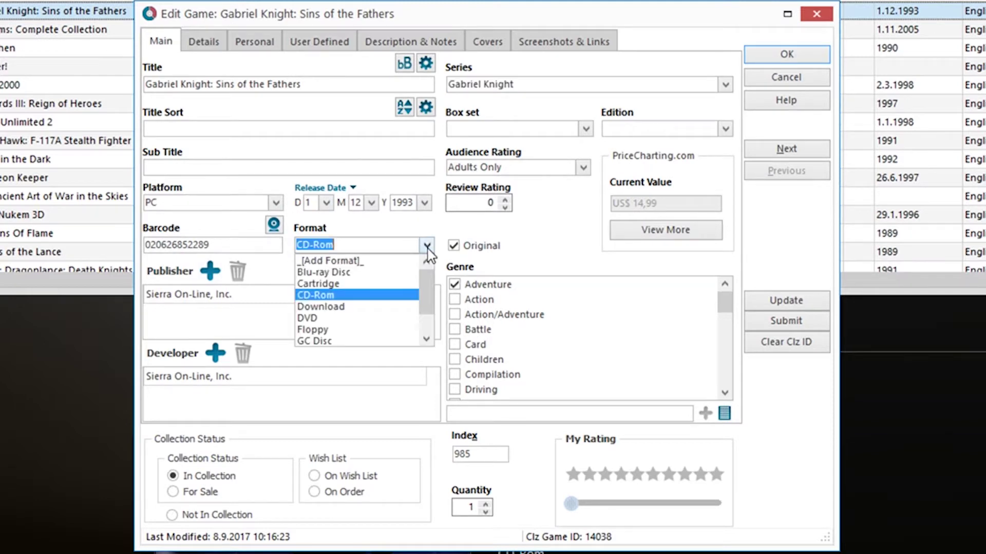
left_click(354, 331)
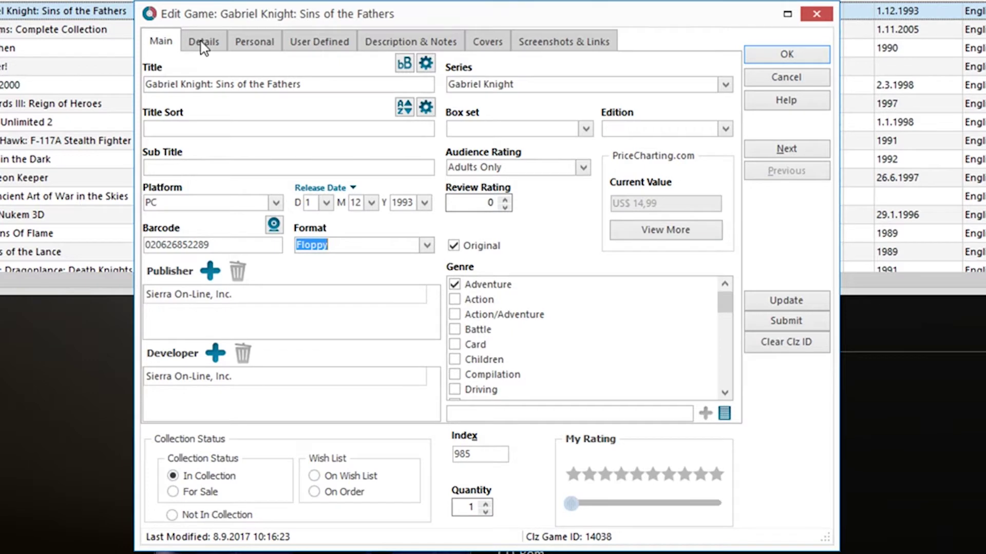
left_click(204, 44)
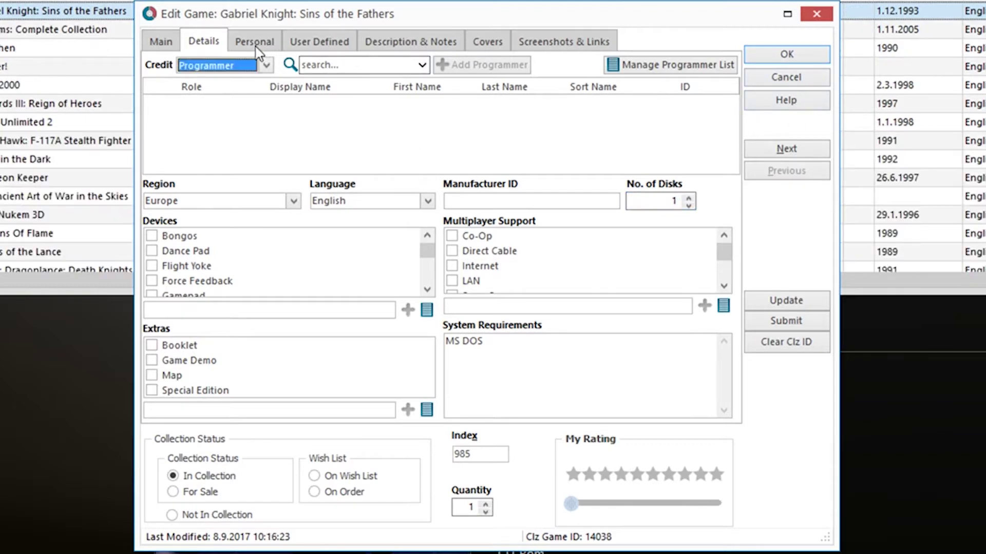
- On the Personal tab, enter the seller's name as Store and set Condition to 090 Excellent
left_click(255, 42)
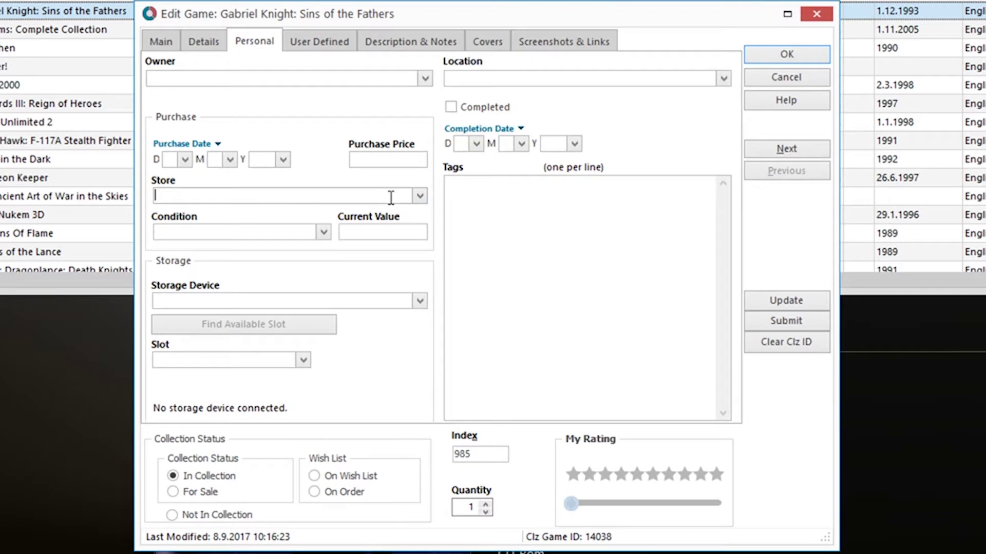
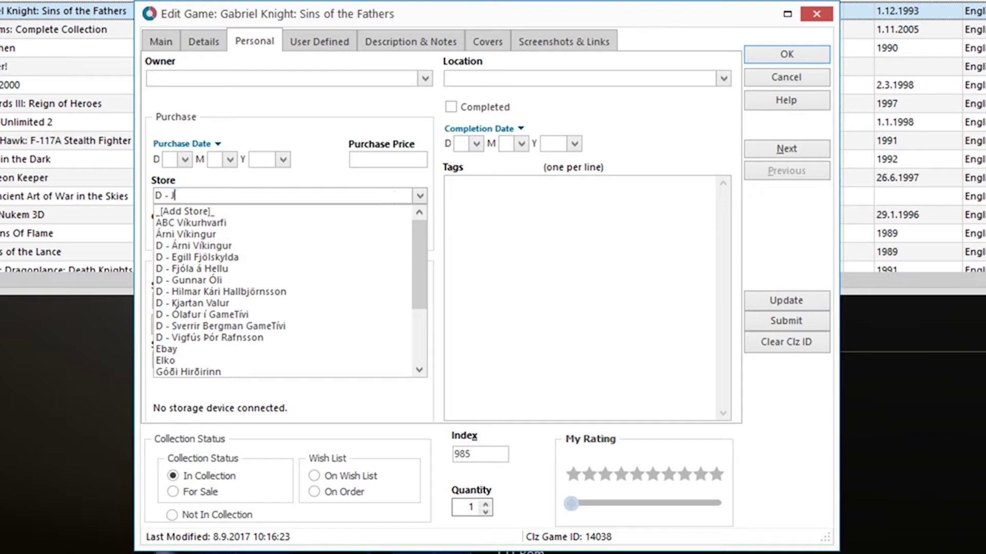
key("Return")
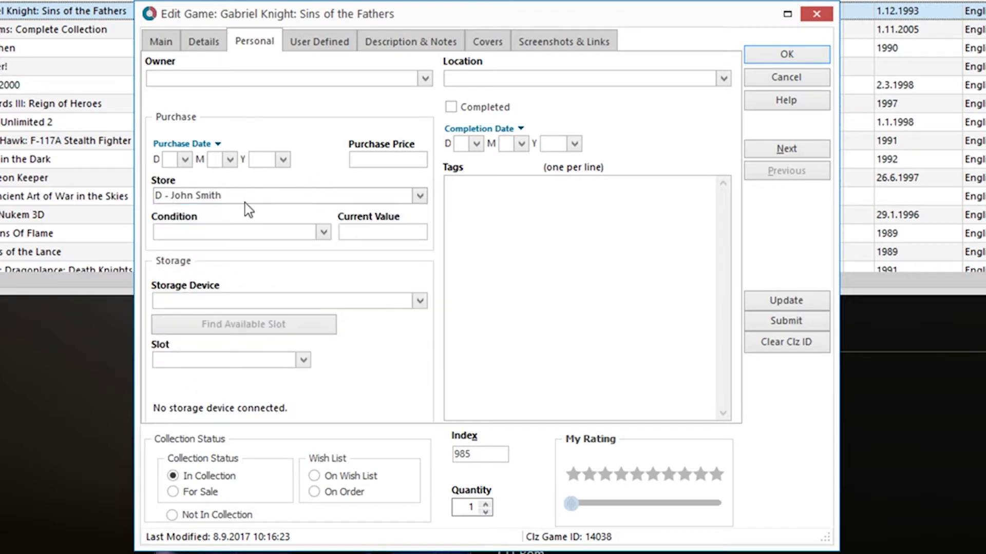
left_click(324, 232)
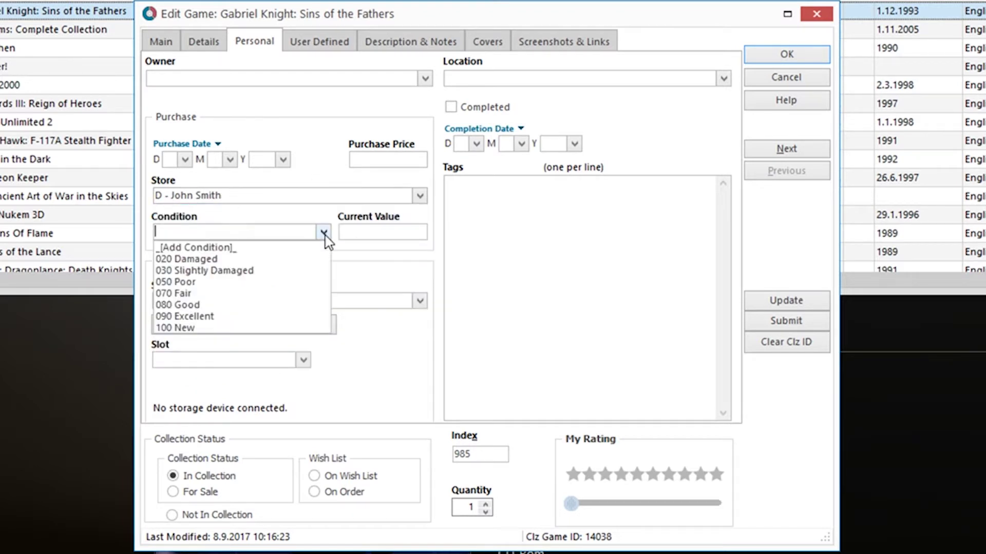
left_click(212, 316)
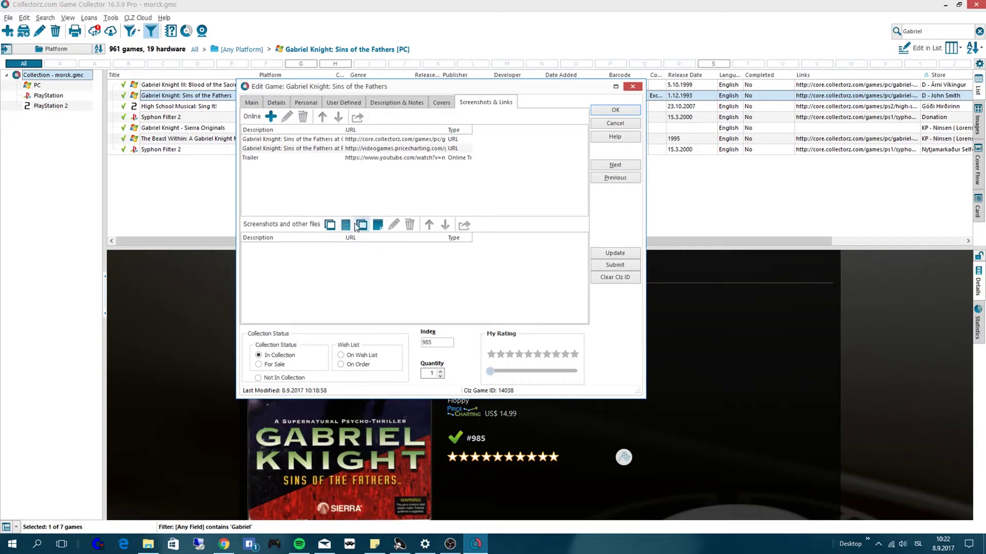
- Browse to the Gabriel Knight Pictures folder and attach s_DSC04436.jpg as the first image
left_click(362, 226)
key("ctrl+v")
key("Return")
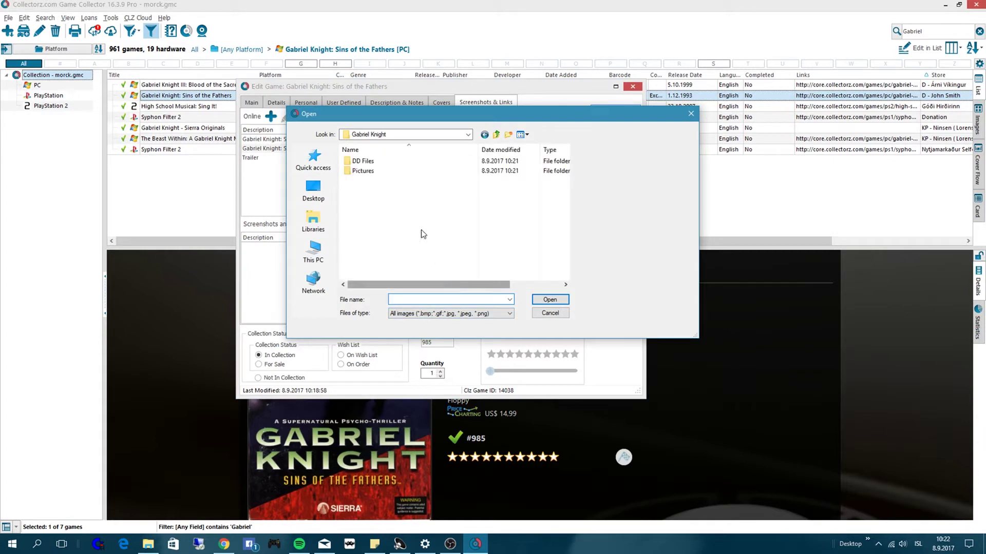
double_click(367, 171)
left_click(369, 182)
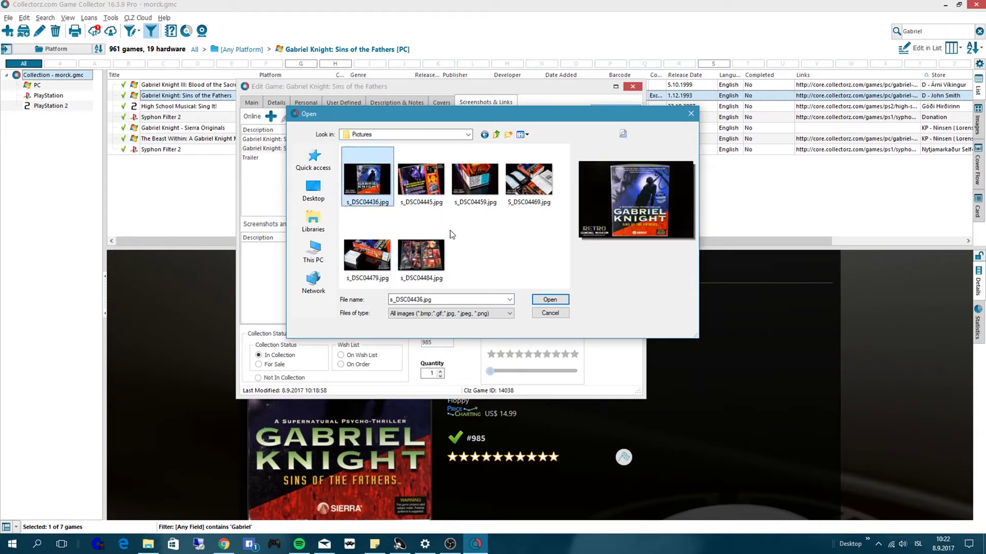
left_click(543, 301)
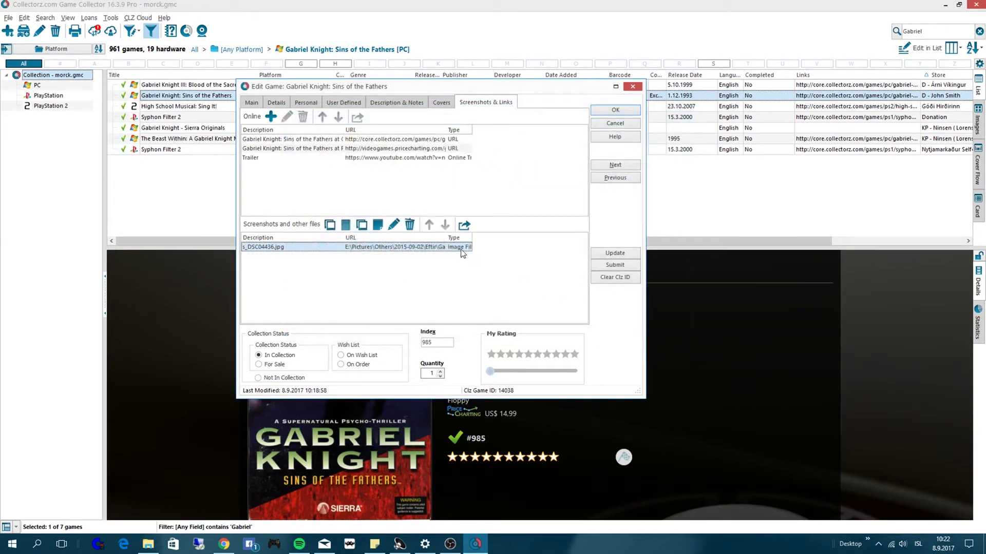
left_click(368, 264)
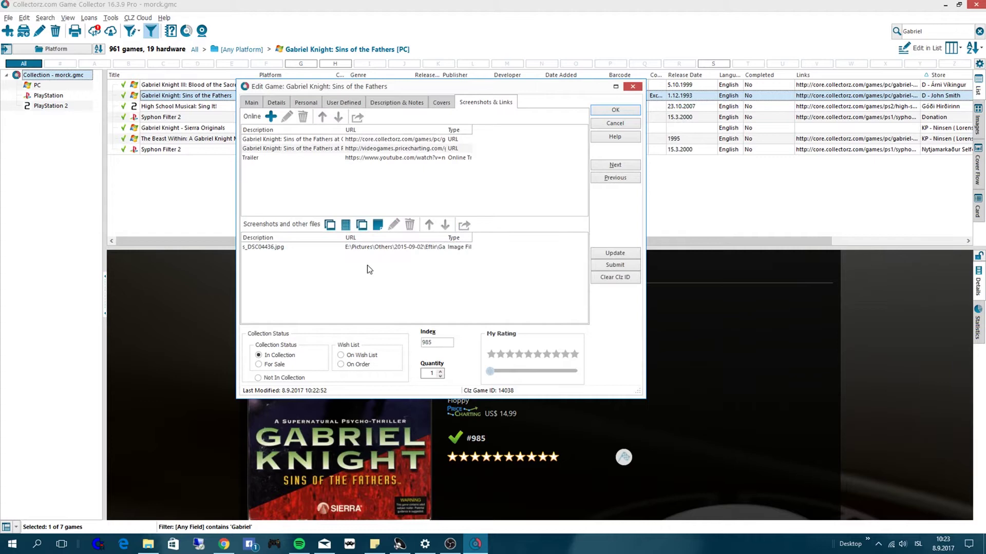
- Attach photos s_DSC04445.jpg, s_DSC04459.jpg and s_DSC04469.jpg
left_click(362, 226)
left_click(421, 179)
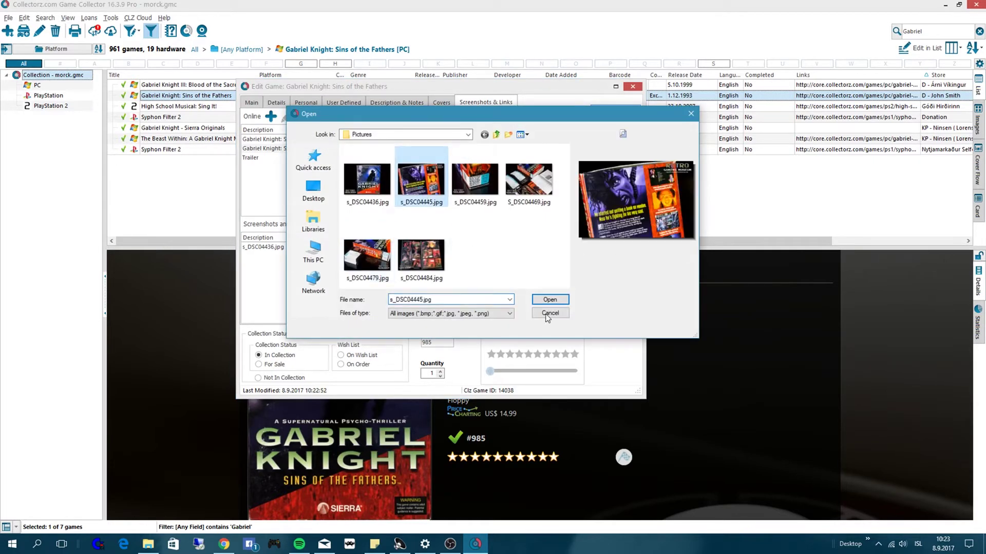
left_click(547, 300)
left_click(377, 226)
left_click(475, 180)
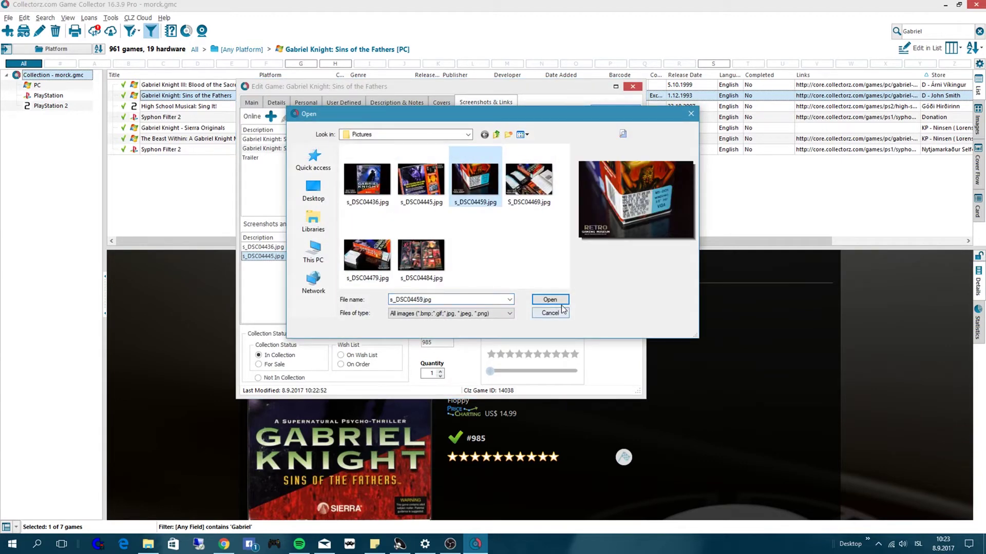
left_click(548, 300)
left_click(378, 226)
left_click(524, 196)
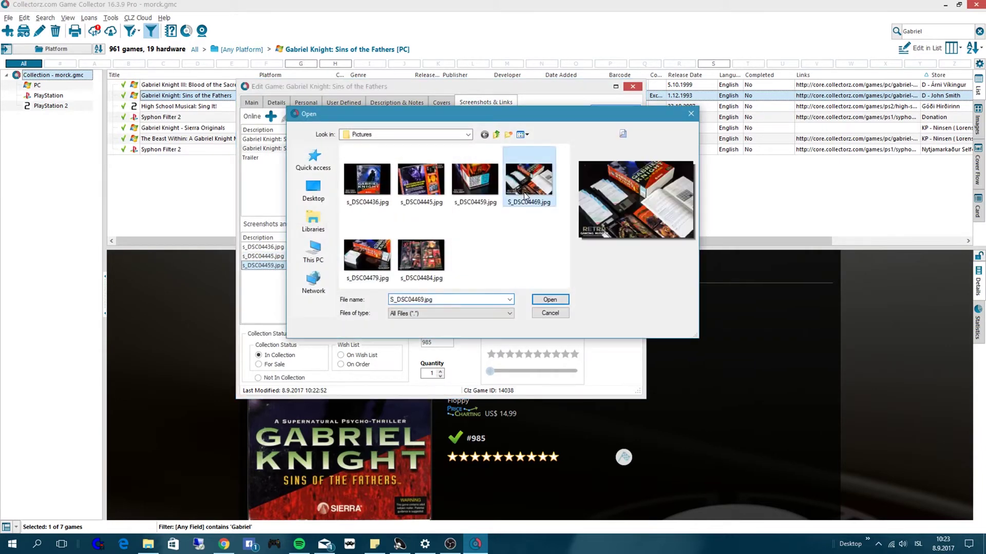
left_click(548, 300)
- Attach s_DSC04479.jpg and s_DSC04484.jpg, then save the entry
left_click(378, 226)
left_click(369, 259)
left_click(550, 299)
left_click(383, 226)
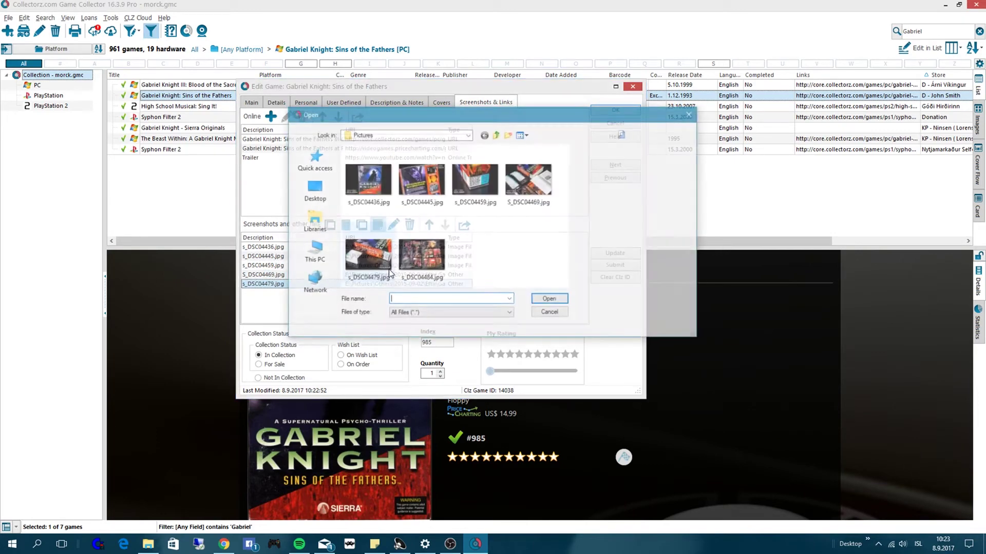
left_click(421, 254)
left_click(549, 298)
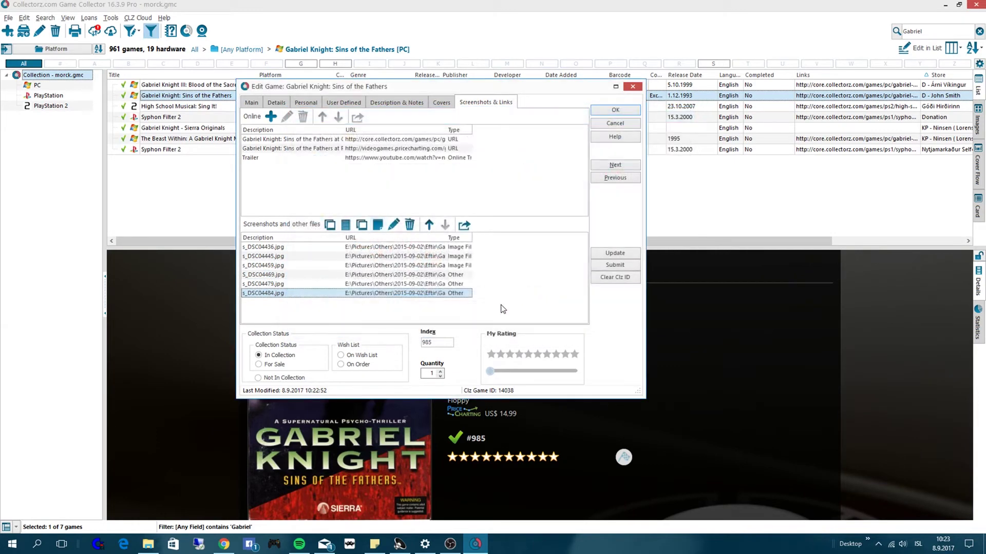
left_click(616, 111)
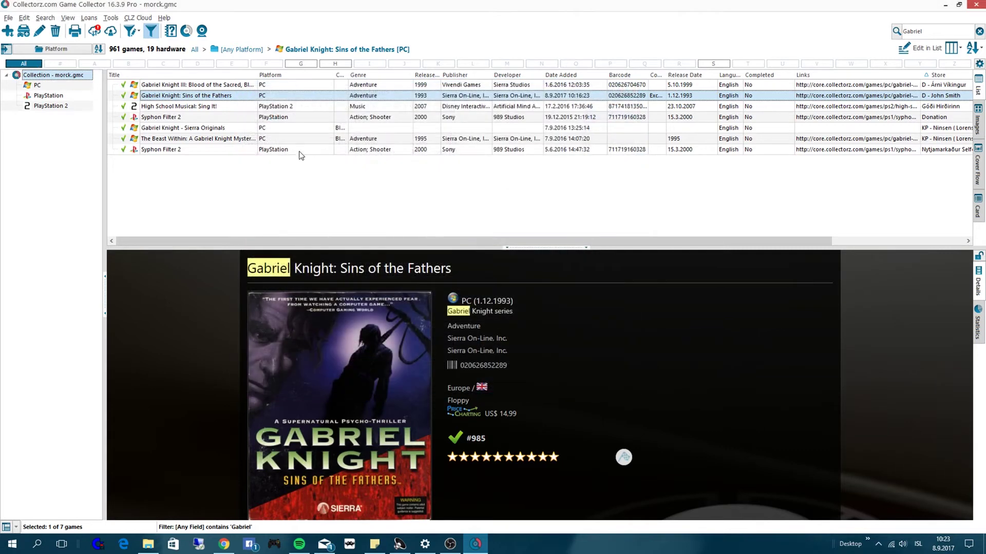
- Reselect the Gabriel Knight entry and enlarge its third image showing the box side
left_click(214, 107)
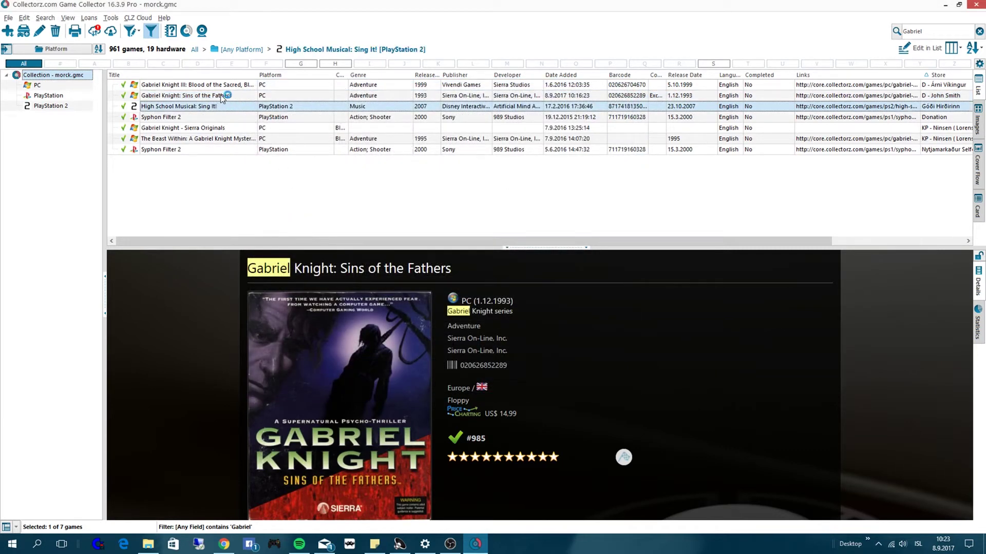
left_click(222, 97)
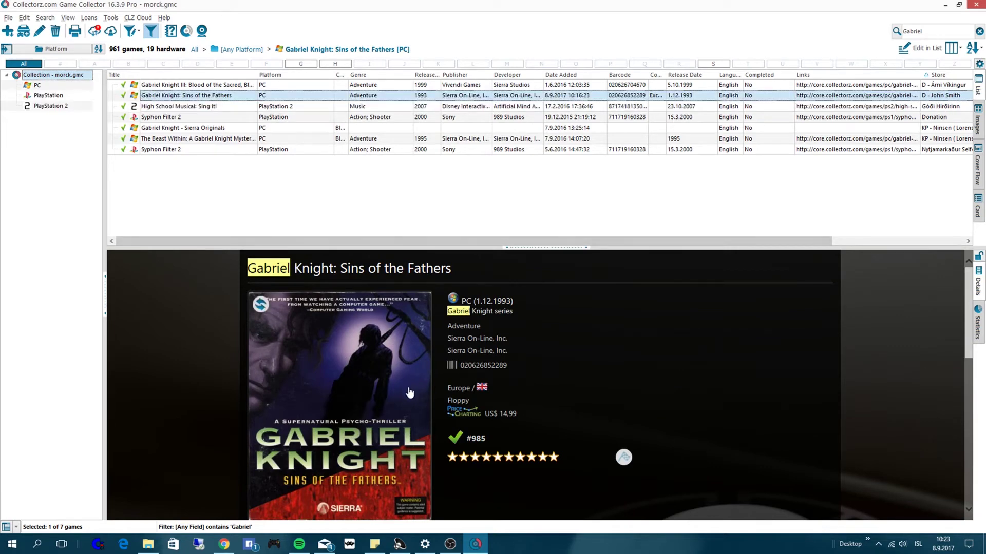
scroll(388, 315, "down", 4)
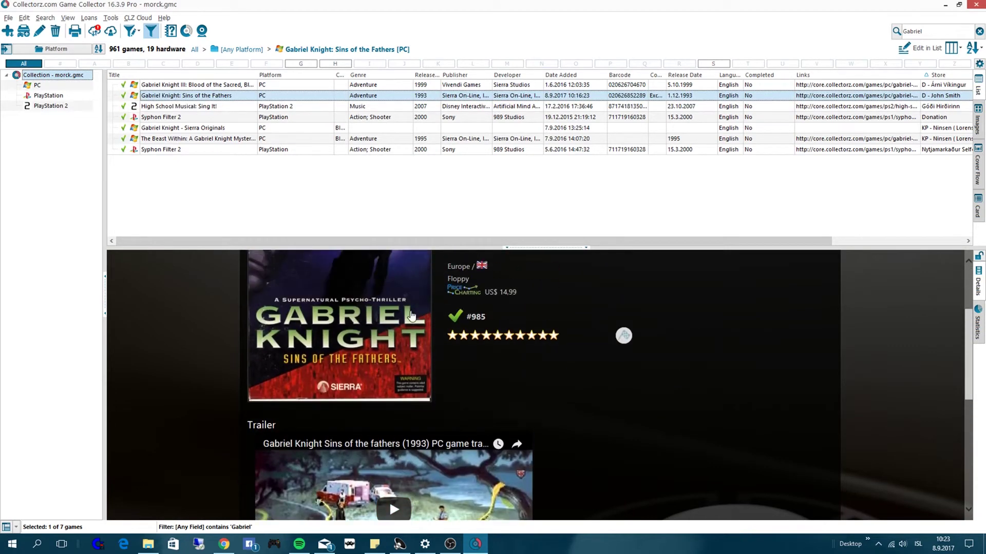
scroll(452, 383, "down", 5)
scroll(519, 334, "down", 3)
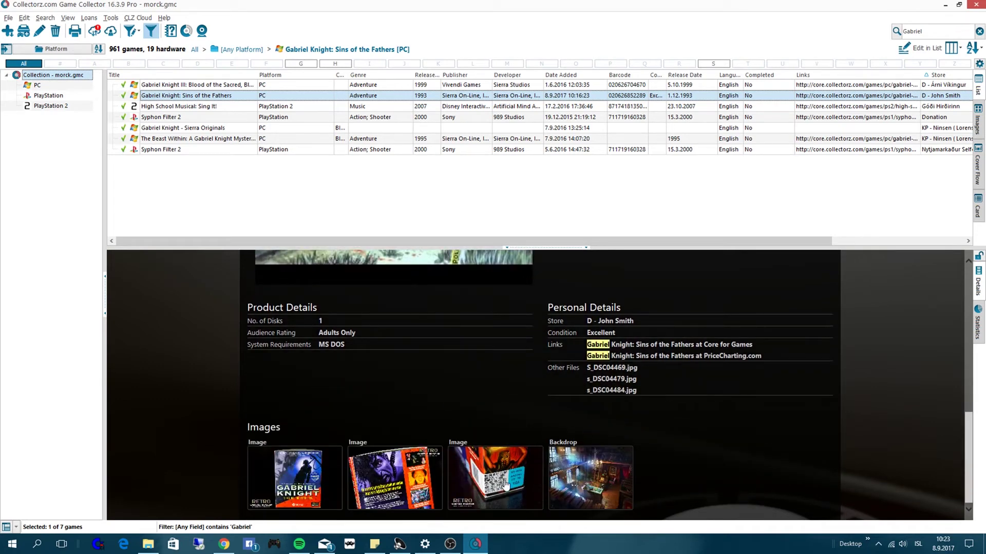
left_click(505, 484)
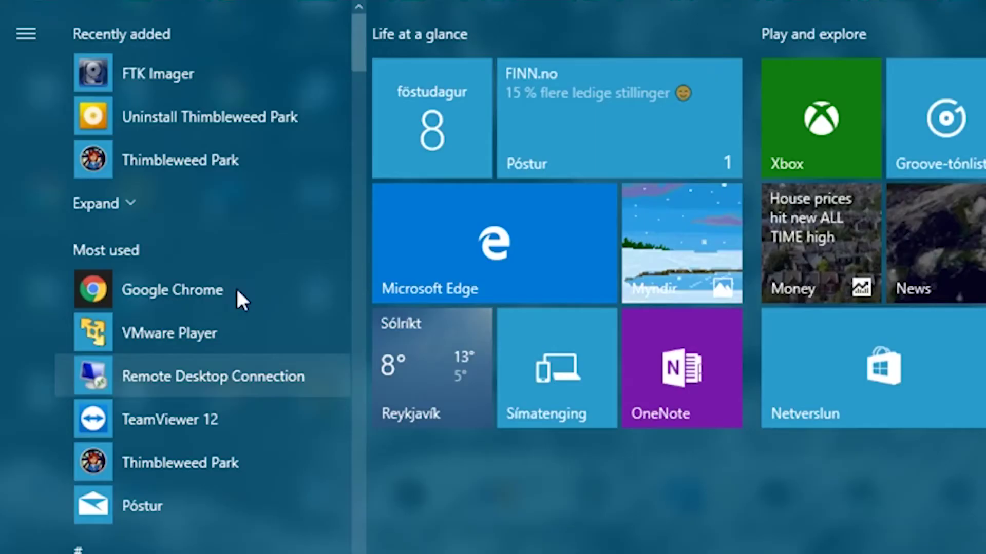
- Launch FTK Imager and add the A:\ [FAT] floppy logical drive as evidence
left_click(208, 75)
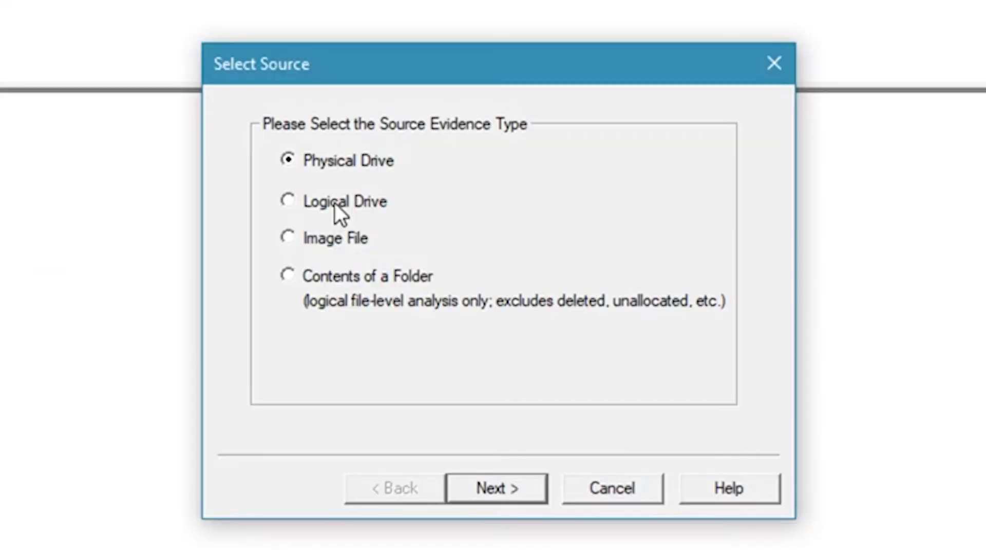
left_click(432, 236)
left_click(513, 500)
left_click(485, 212)
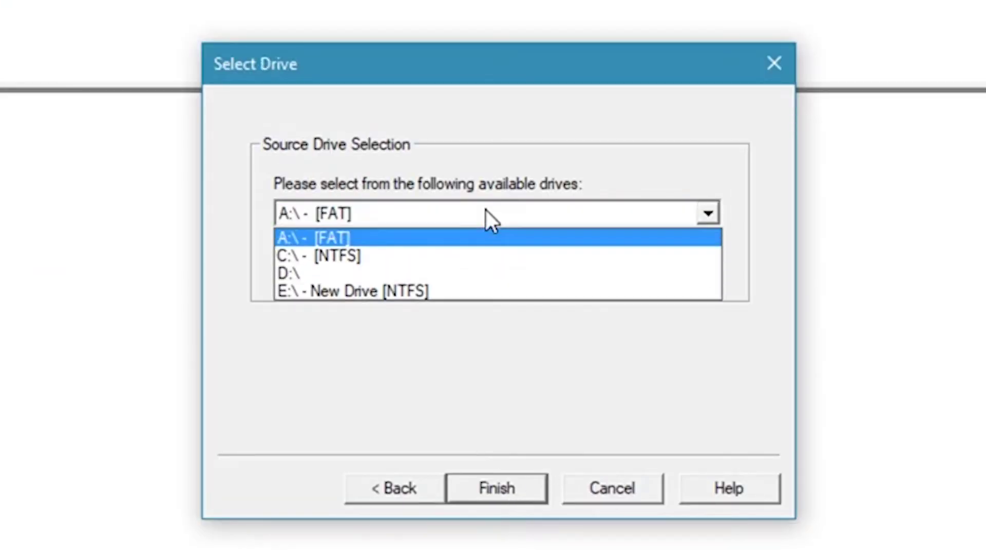
left_click(295, 241)
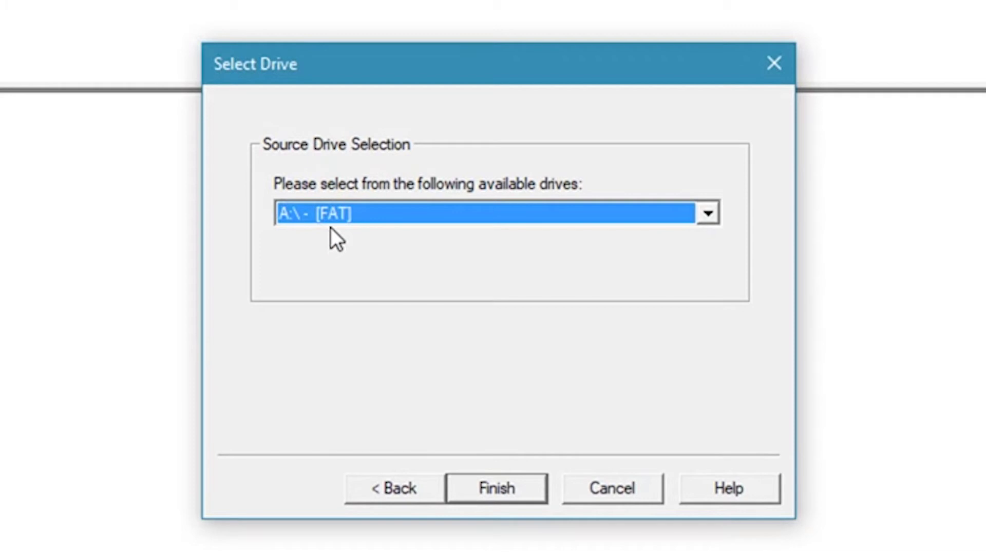
left_click(497, 491)
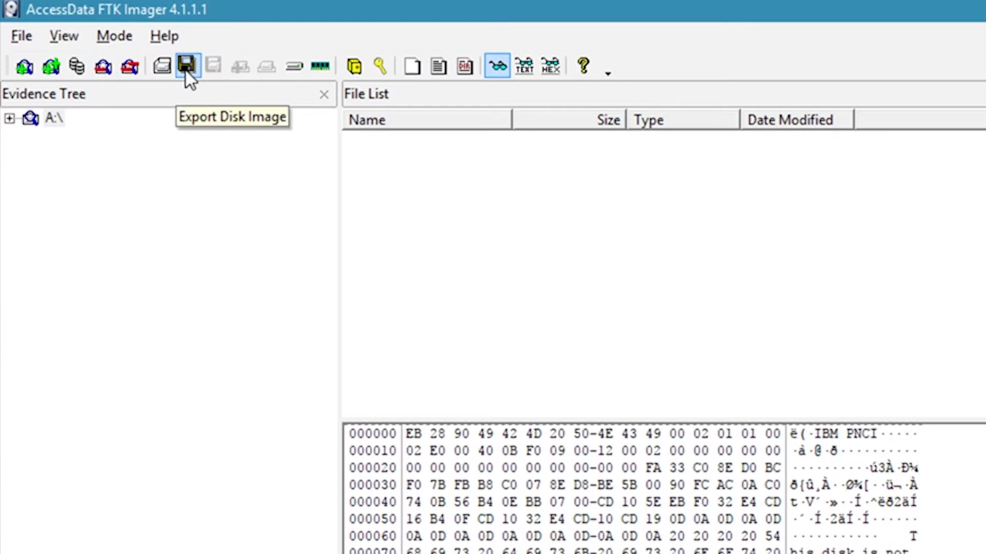
- Start creating a Raw (dd) disk image of the floppy and add an image destination
left_click(186, 68)
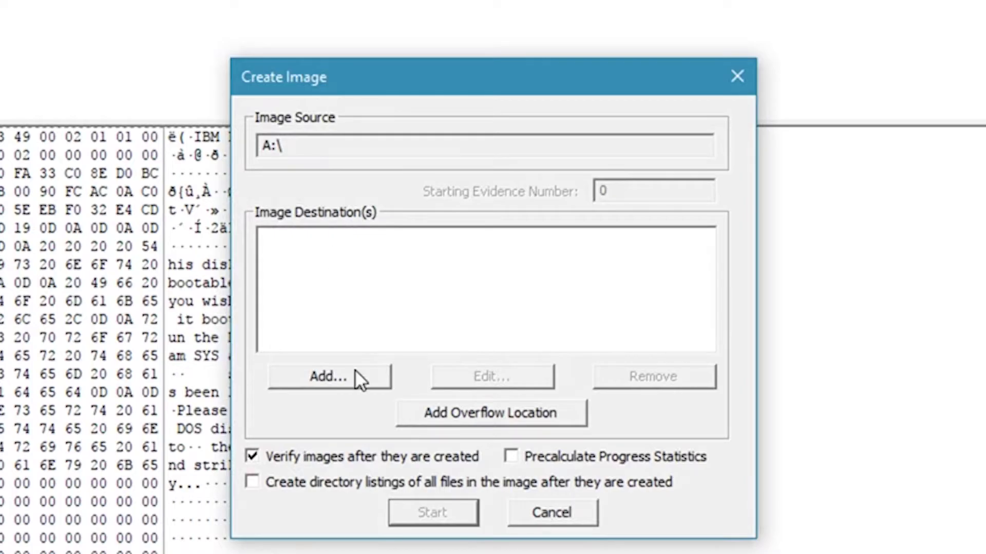
left_click(355, 379)
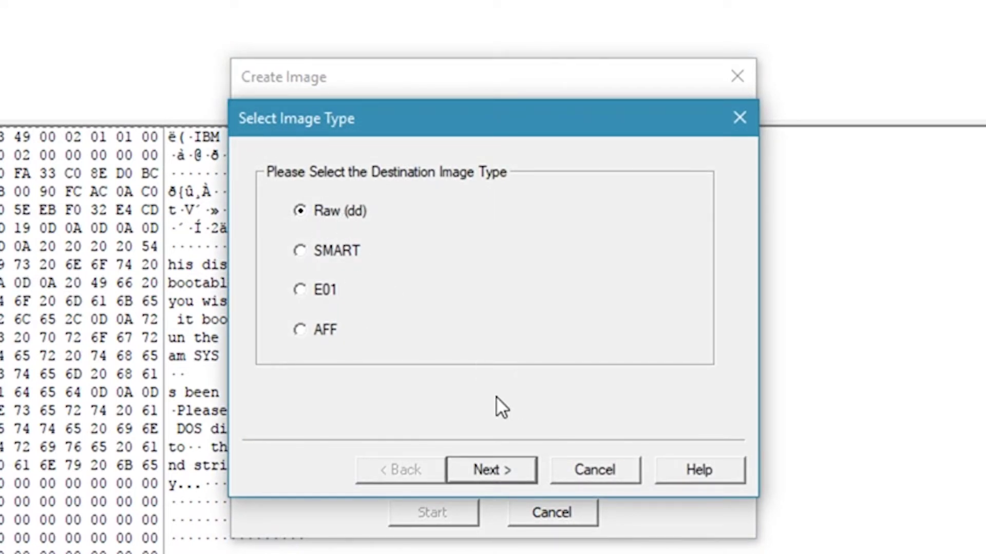
left_click(512, 475)
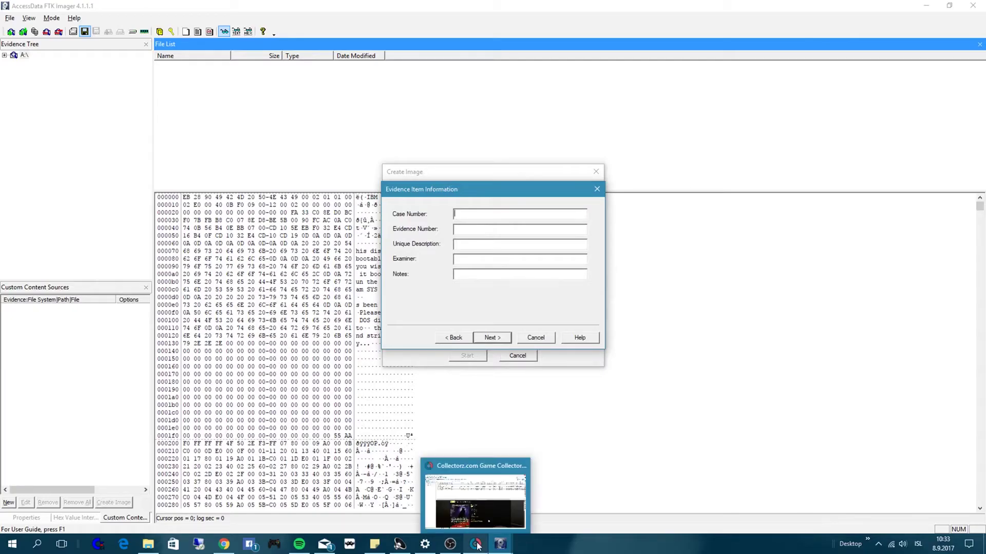
- Copy the entry's index 985 from Game Collector into the case and evidence numbers
left_click(476, 544)
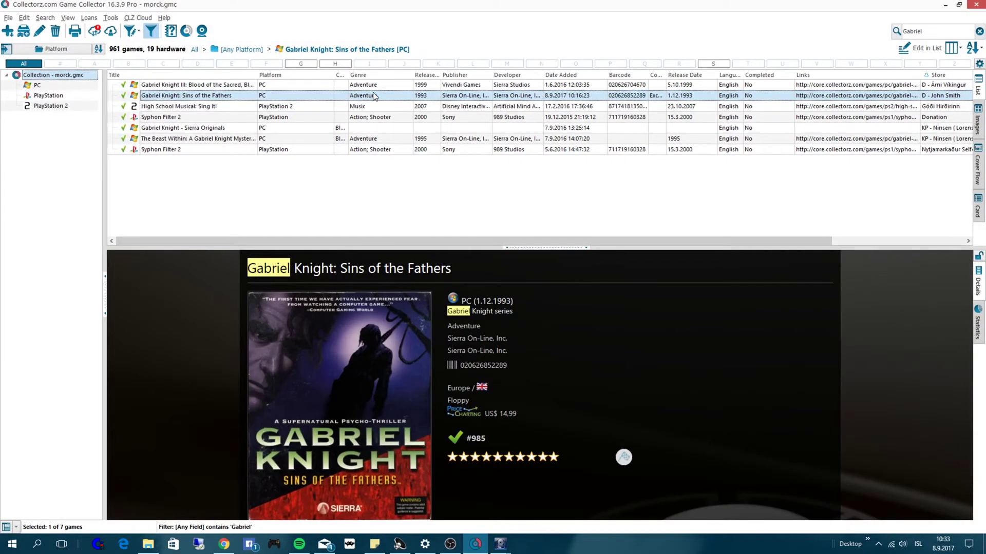
double_click(373, 96)
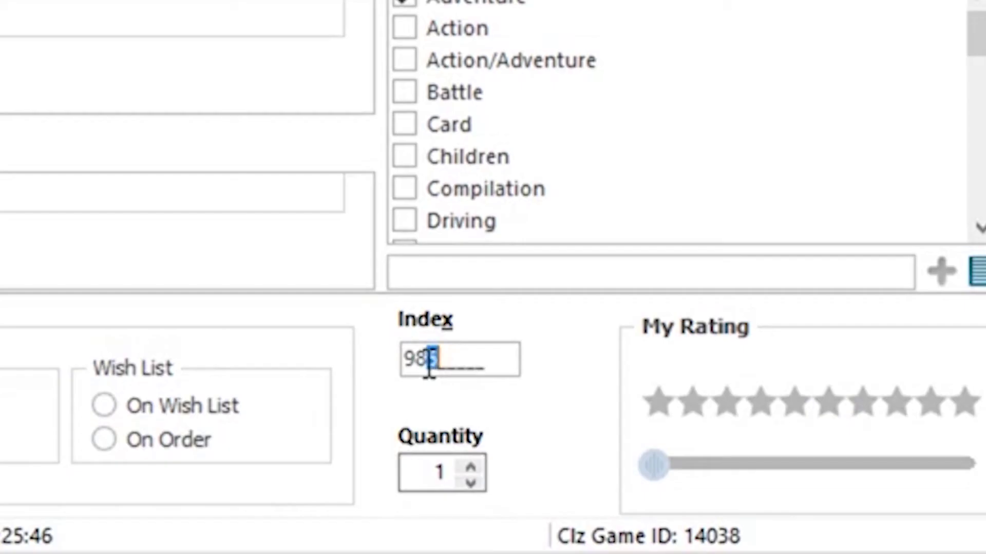
left_click_drag(422, 343, 403, 362)
key("ctrl+c")
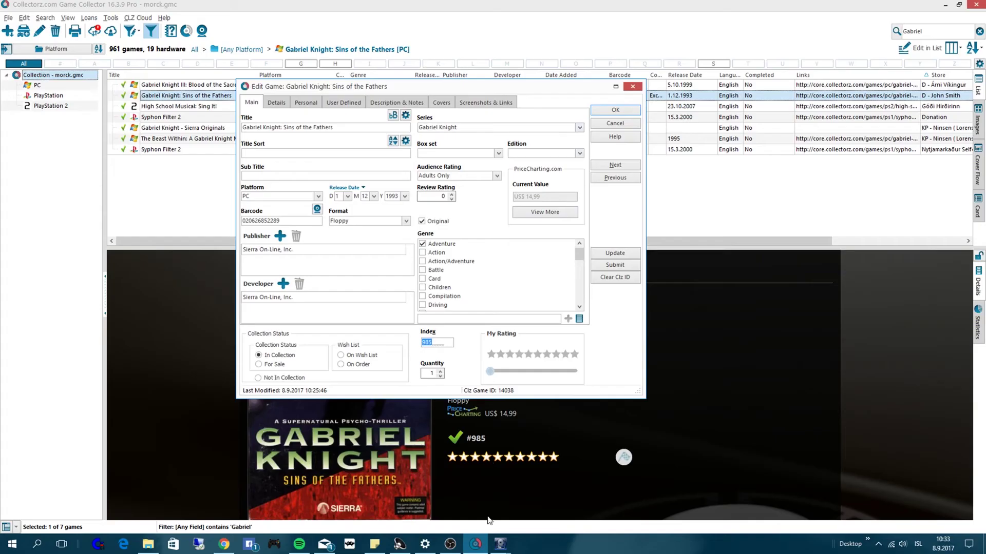
mouse_move(501, 544)
left_click(557, 495)
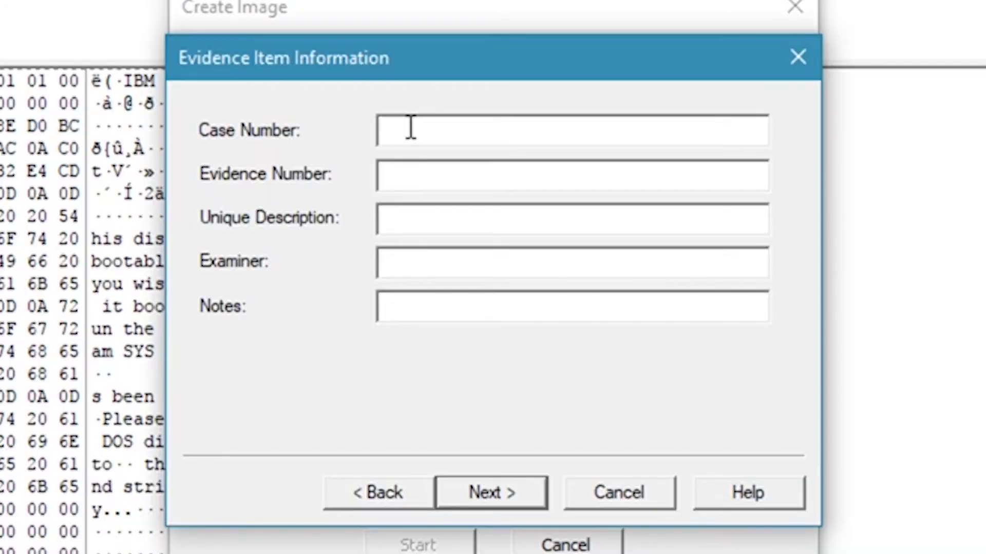
key("ctrl+v")
left_click(466, 229)
key("ctrl+v")
- Paste the title 'Gabriel Knight: Sins of the Fathers' into the Unique Description
left_click(408, 220)
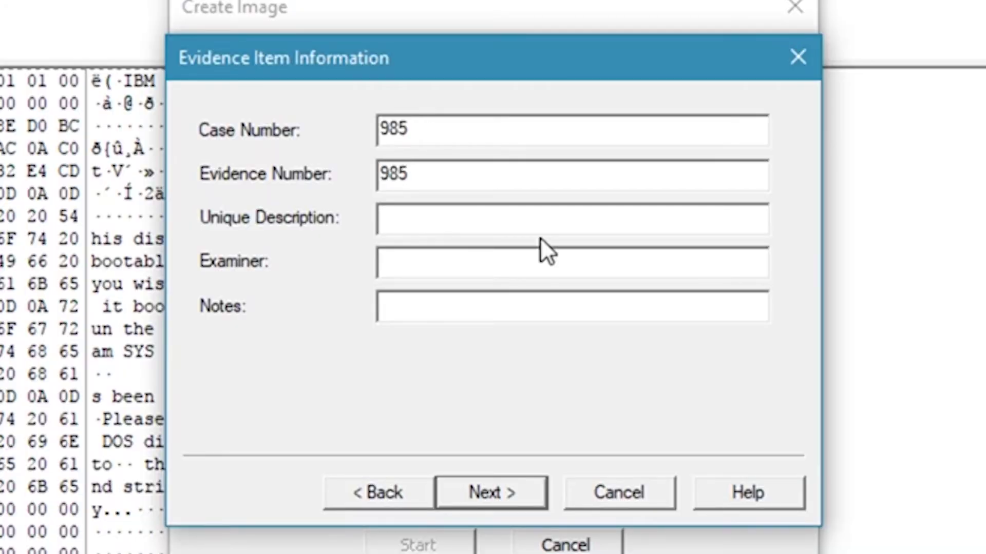
left_click(475, 544)
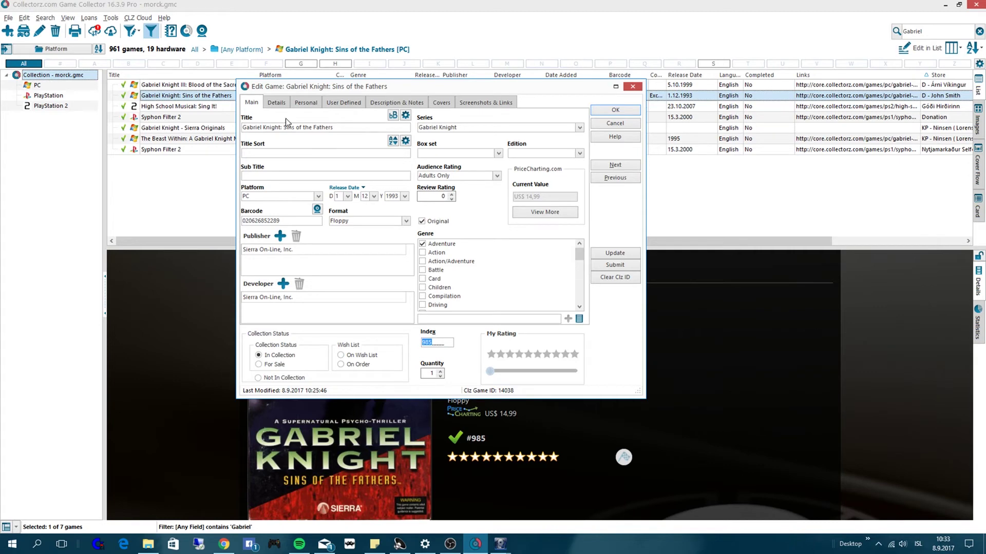
left_click_drag(332, 129, 248, 126)
key("ctrl+c")
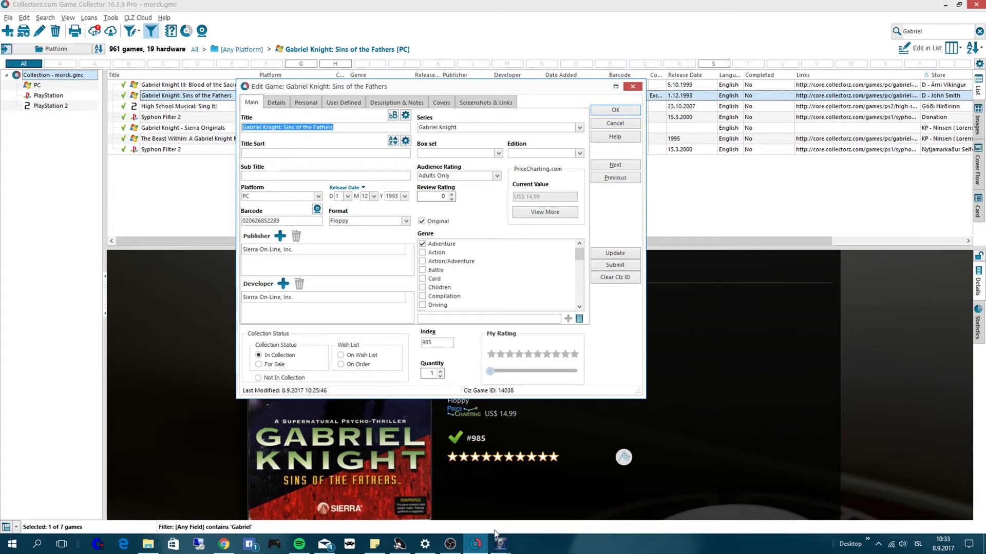
mouse_move(500, 545)
left_click(521, 516)
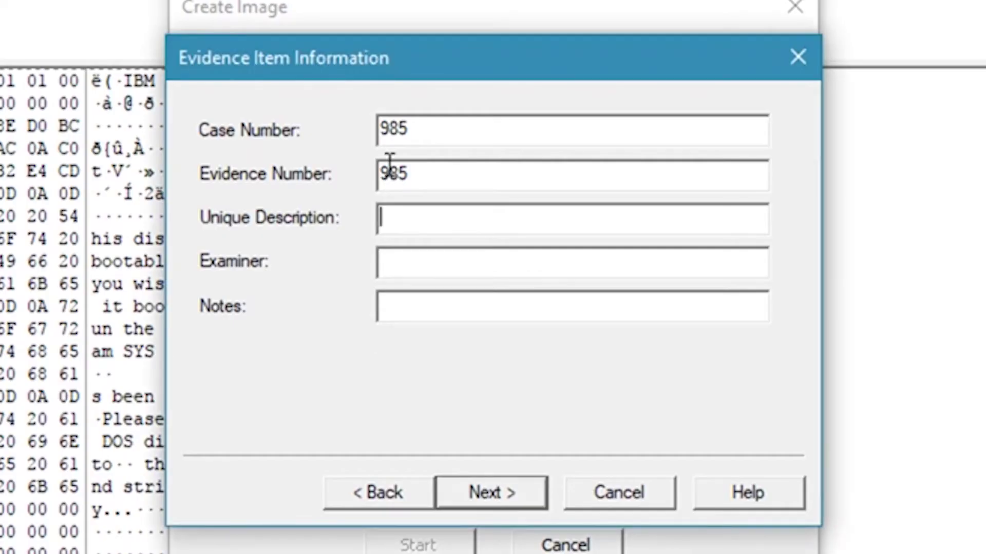
left_click(418, 228)
key("ctrl+v")
- Enter the examiner's name and continue to the image destination
left_click(411, 260)
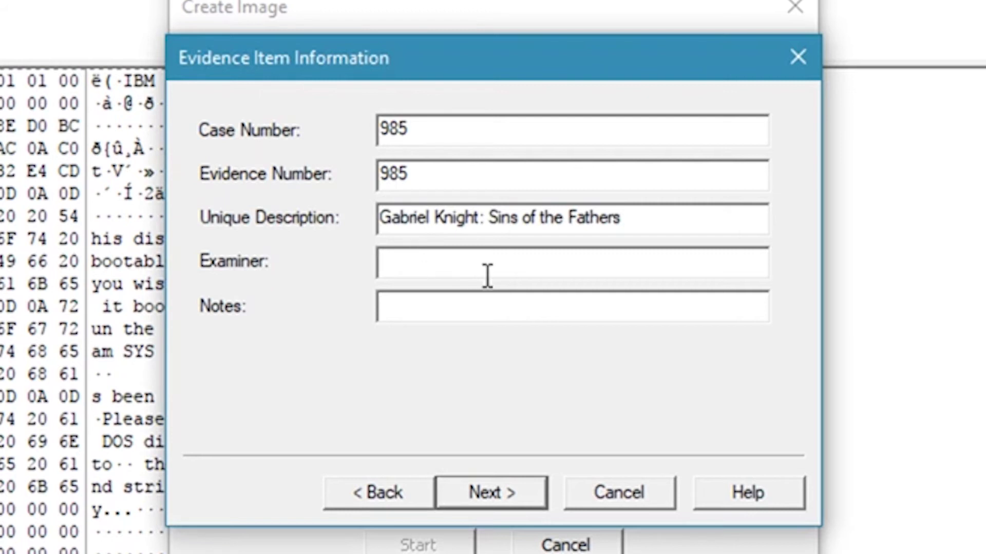
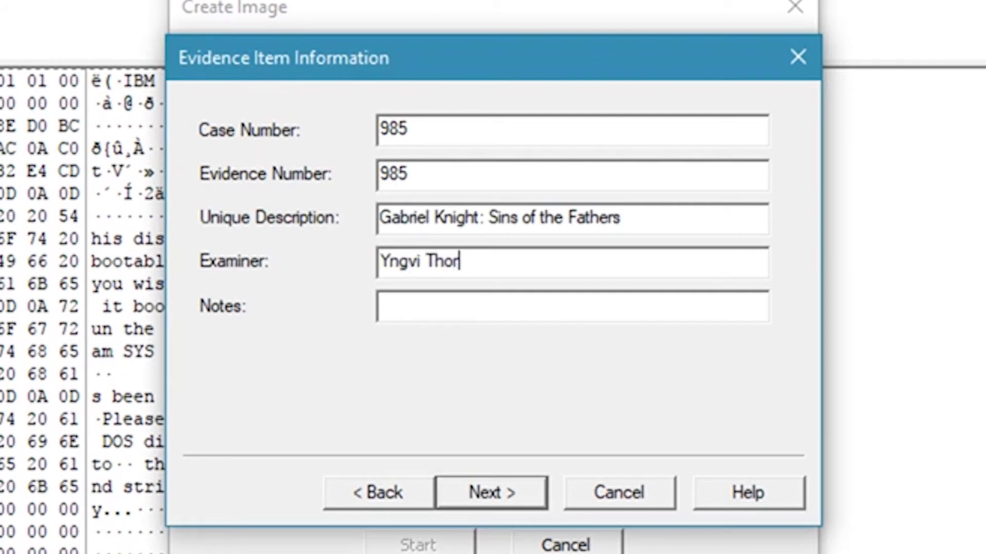
left_click(456, 305)
left_click(522, 494)
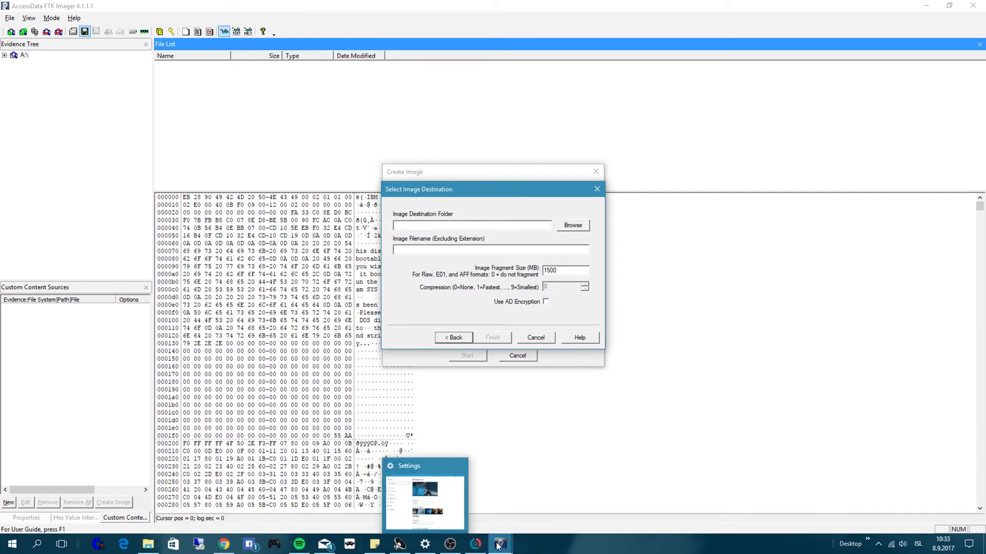
- Copy the Gabriel Knight\DD Files folder path and paste it as the image destination folder
left_click(148, 545)
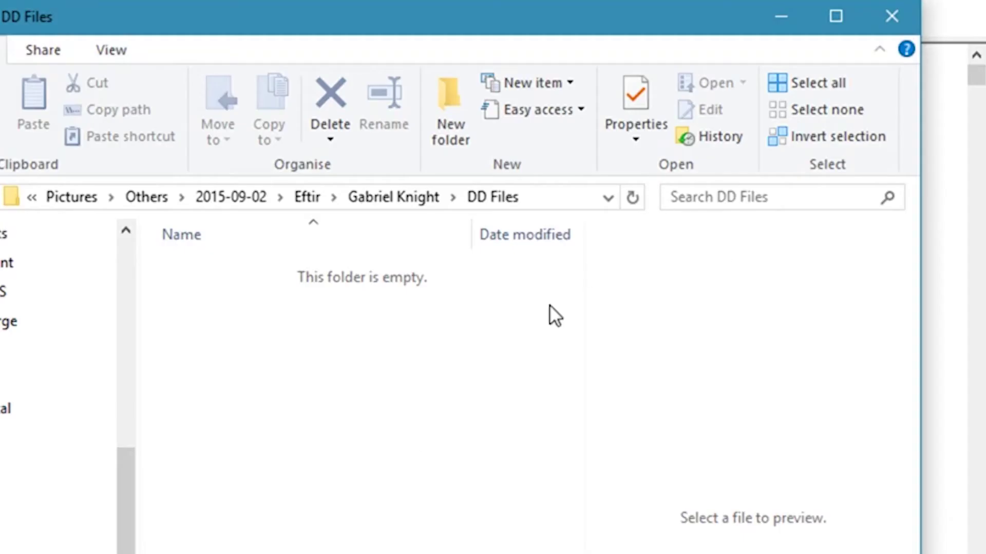
left_click(539, 198)
key("ctrl+c")
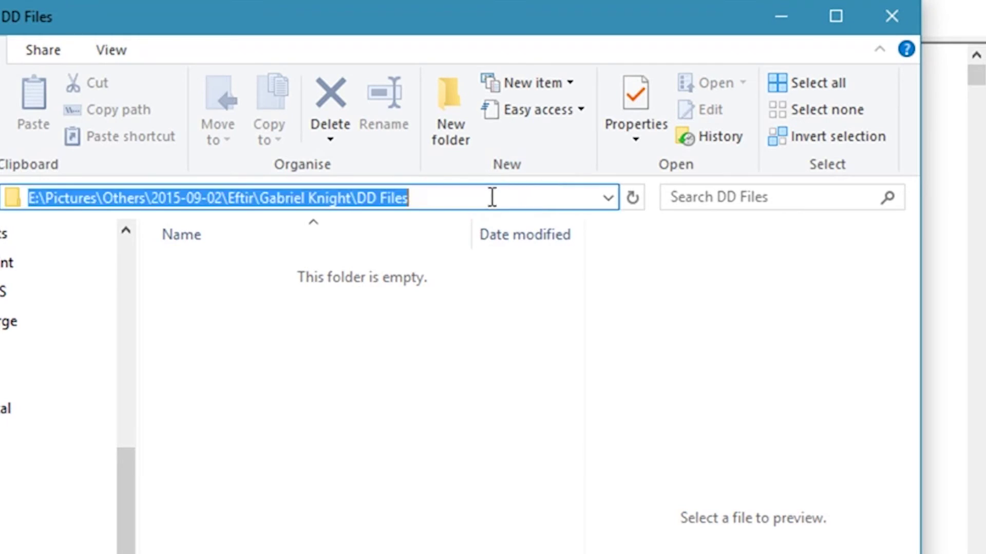
left_click(326, 309)
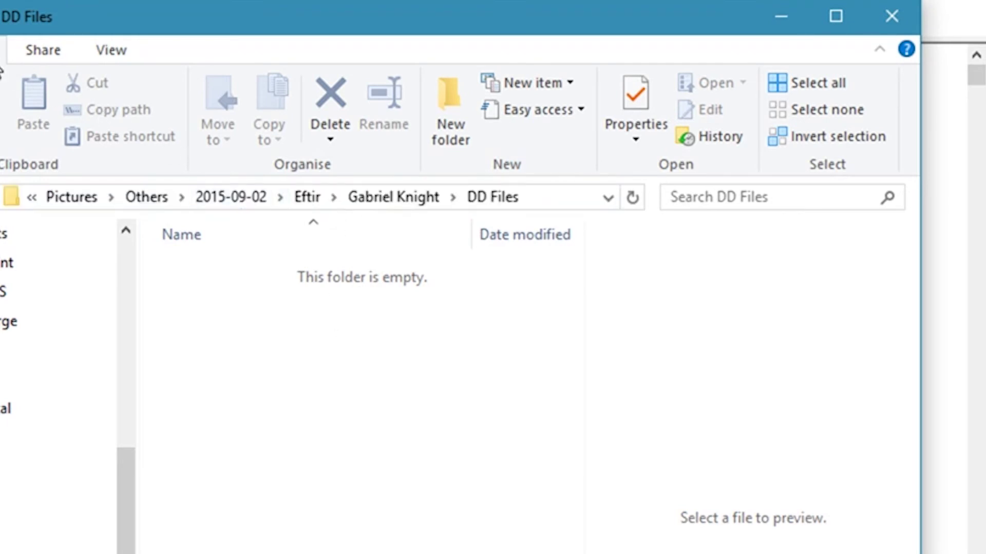
left_click(384, 202)
left_click(304, 386)
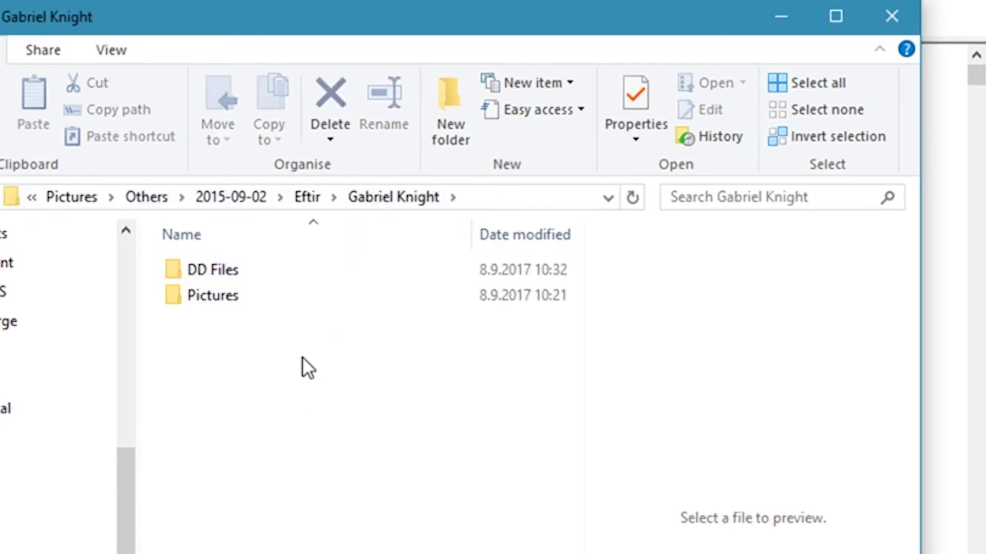
left_click(495, 202)
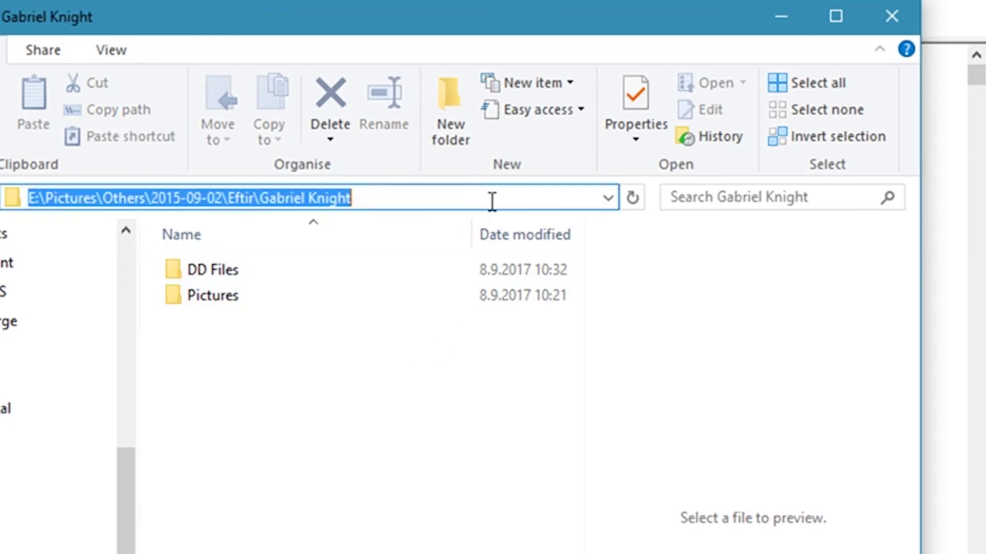
left_click(257, 423)
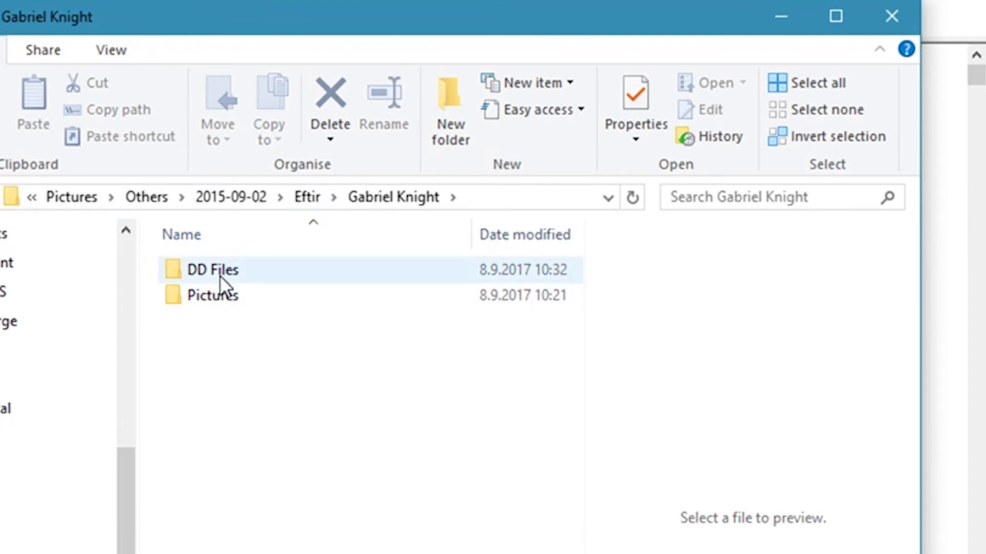
double_click(220, 276)
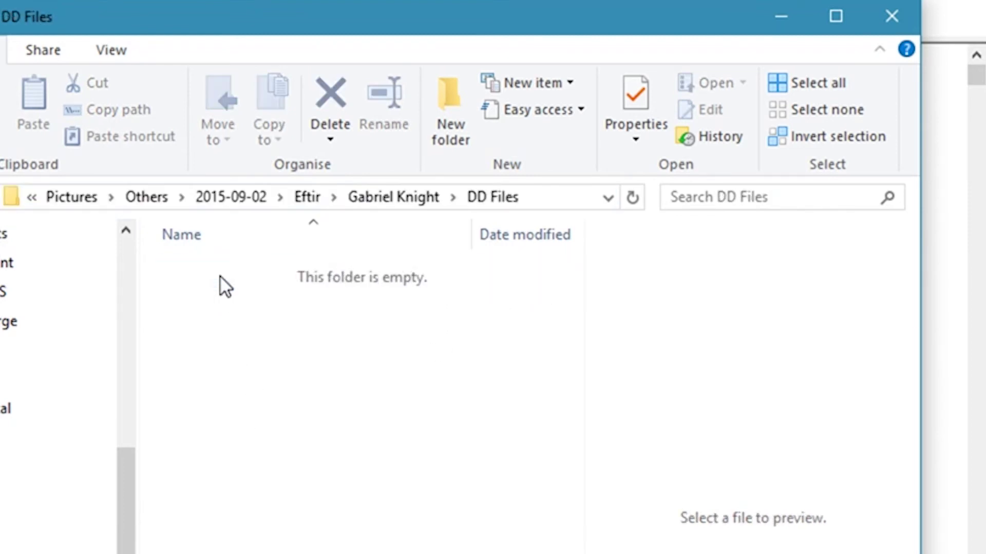
left_click(545, 204)
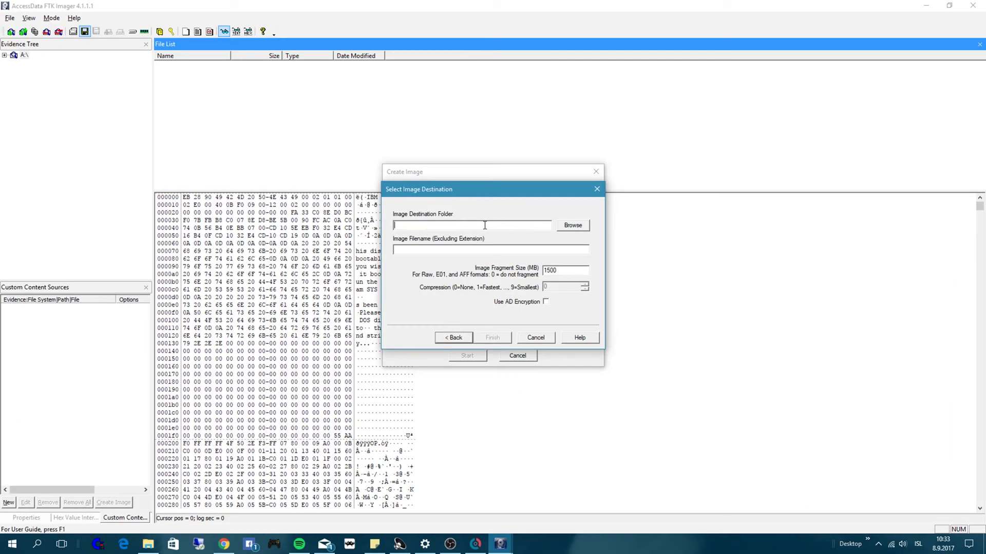
key("ctrl+v")
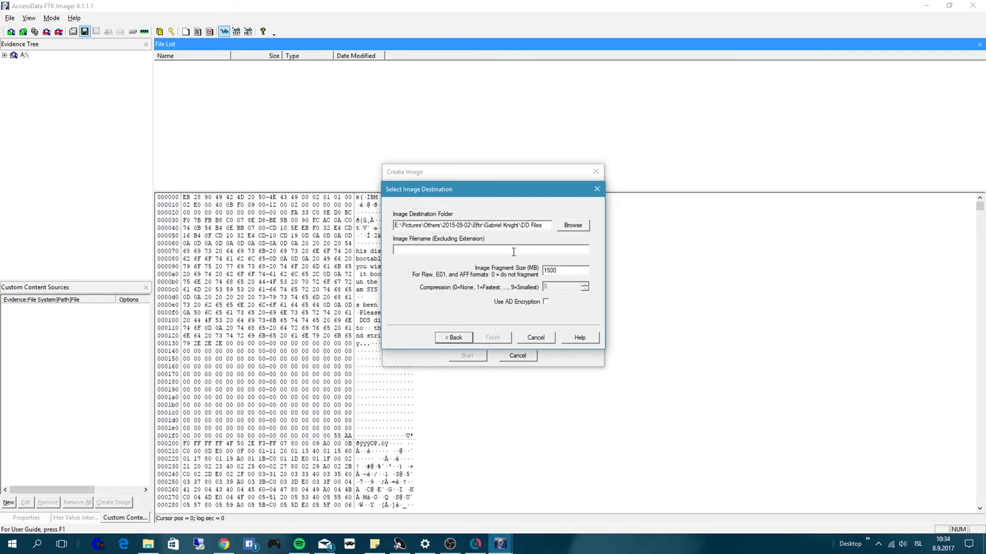
- Copy the game's index number 985 from the Game Collector edit window
left_click(478, 545)
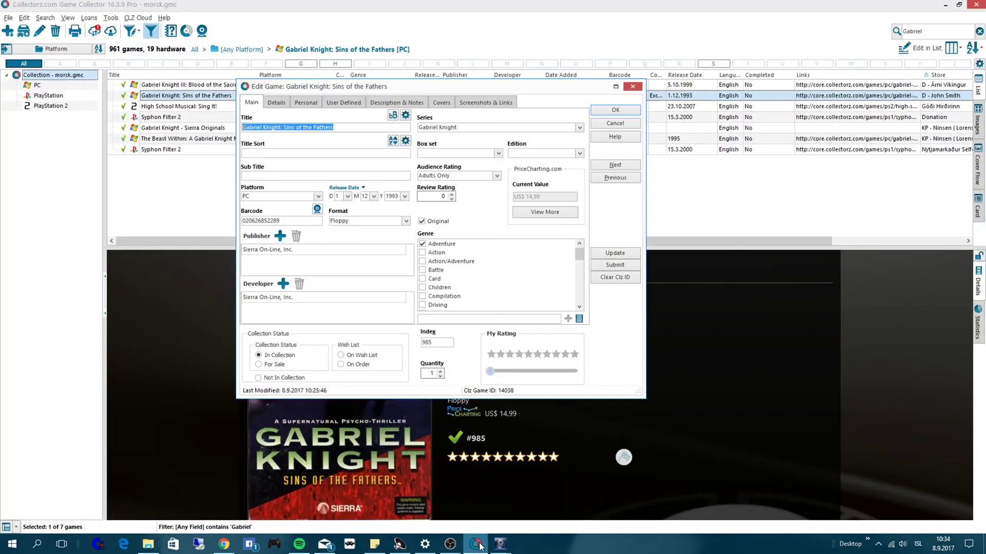
double_click(431, 344)
key("ctrl+c")
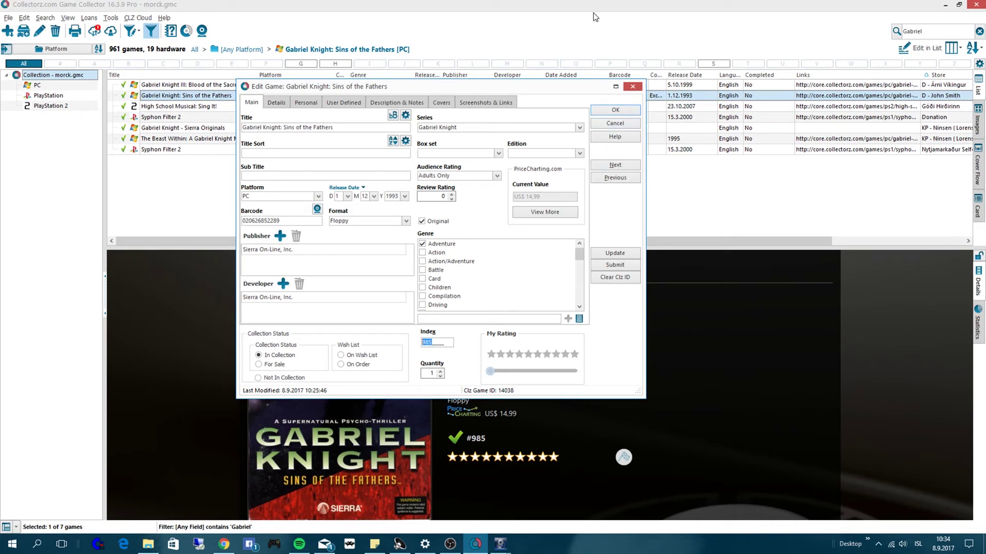
left_click(500, 545)
- Name the FTK Imager image 985 and start creating the raw floppy image
left_click(510, 464)
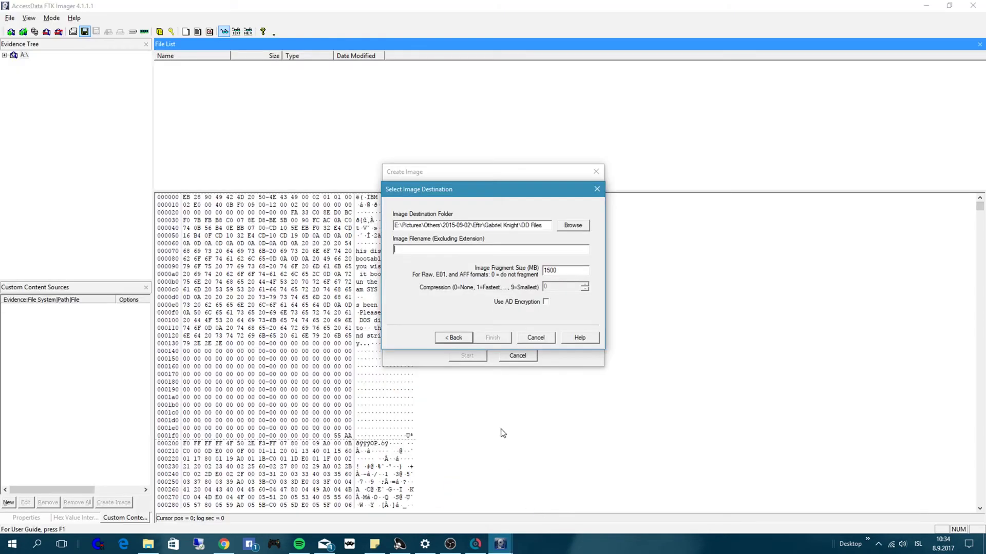
left_click(418, 251)
key("ctrl+v")
left_click(492, 338)
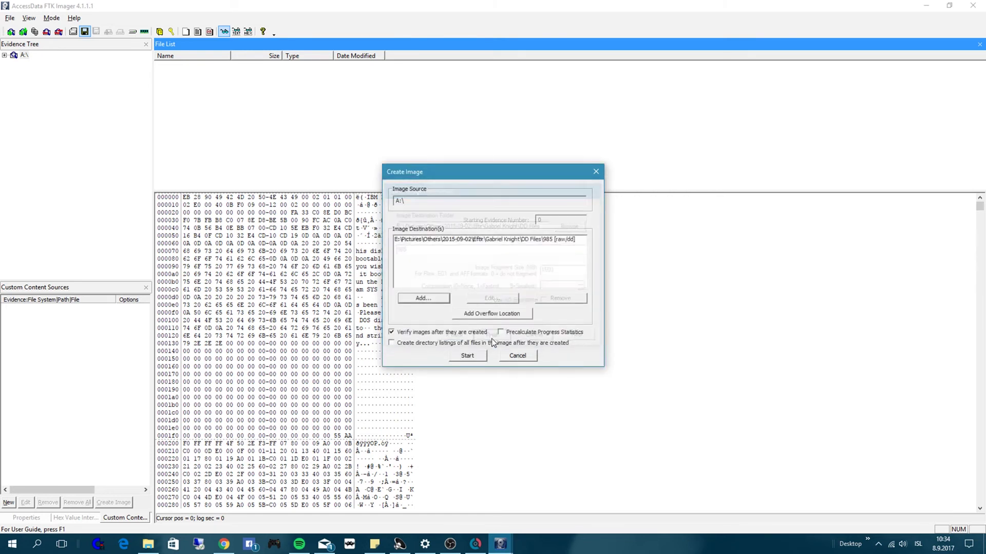
left_click(467, 356)
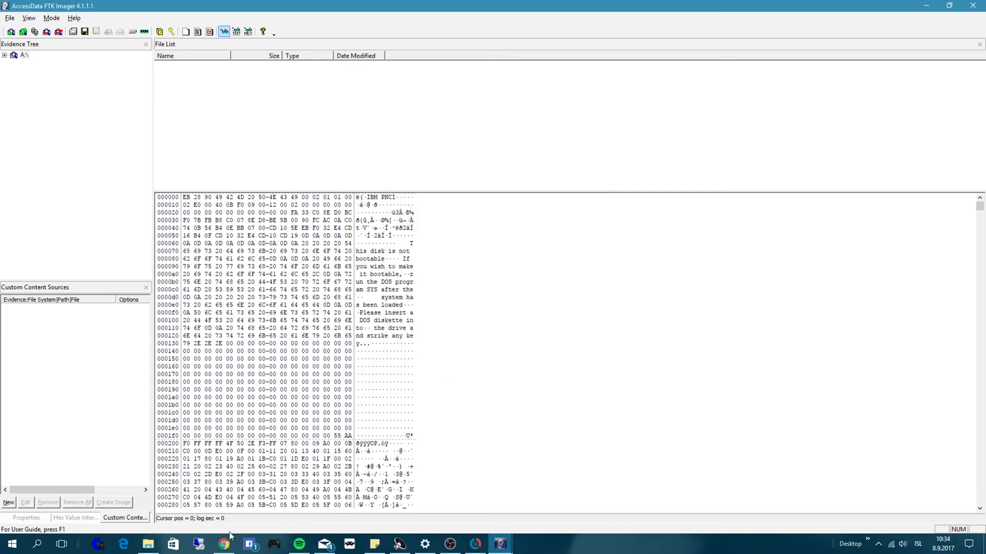
- In the DD Files folder, select 985.001 and preview its 985.001.txt log
left_click(148, 544)
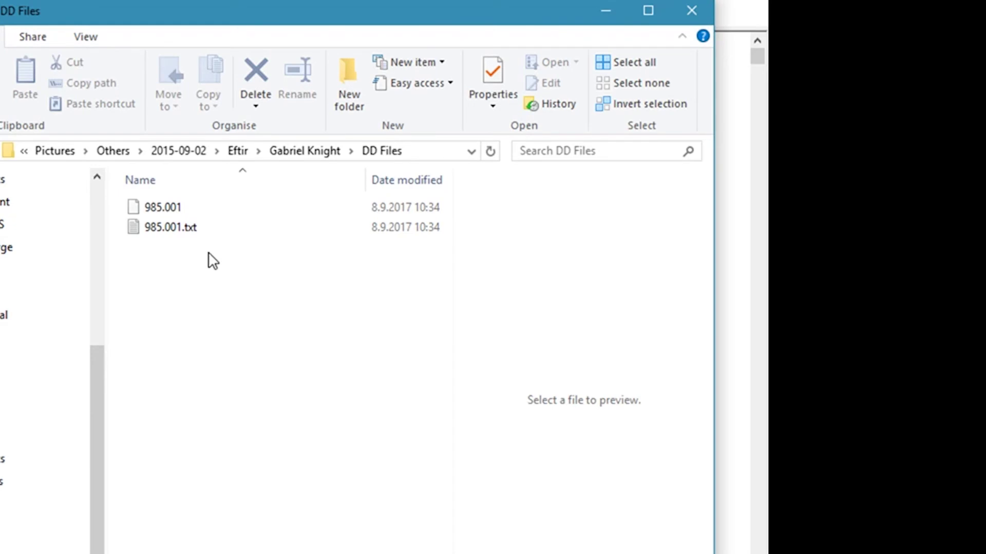
left_click(150, 205)
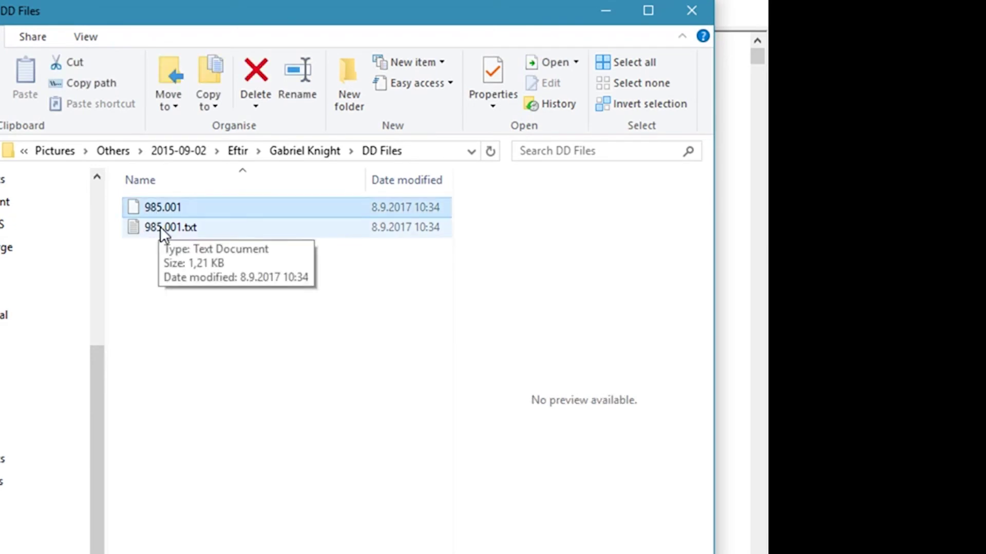
left_click(160, 228)
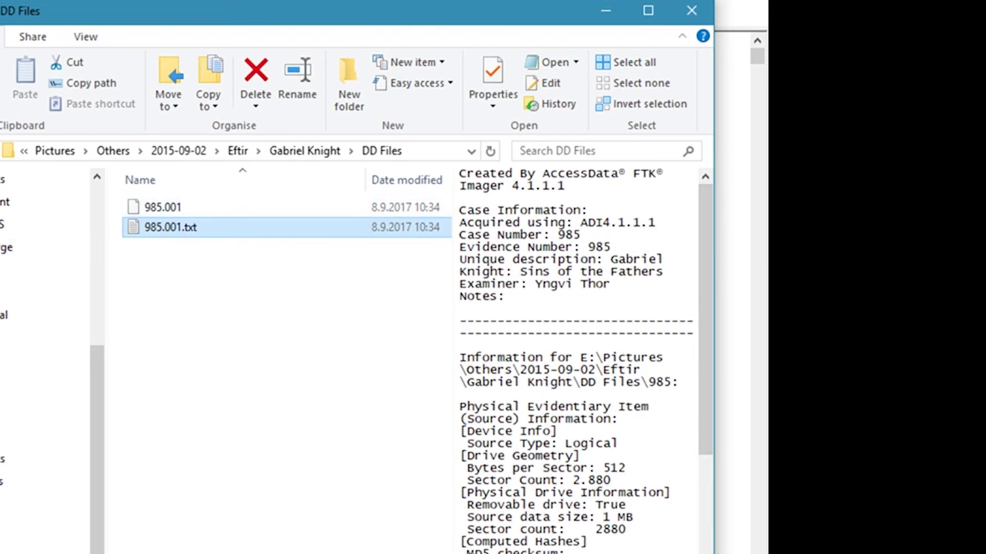
- Widen the Explorer window and preview pane to read the log checksums and check 985.001's size
left_click_drag(1, 296, 0, 297)
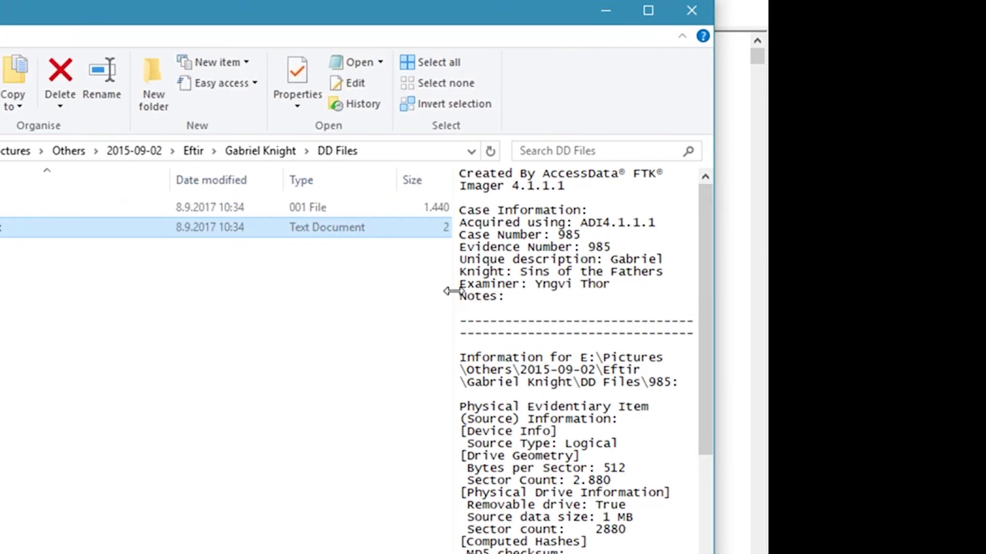
left_click_drag(451, 291, 314, 295)
left_click_drag(704, 288, 693, 370)
left_click_drag(704, 496, 594, 293)
left_click(419, 223)
left_click(470, 248)
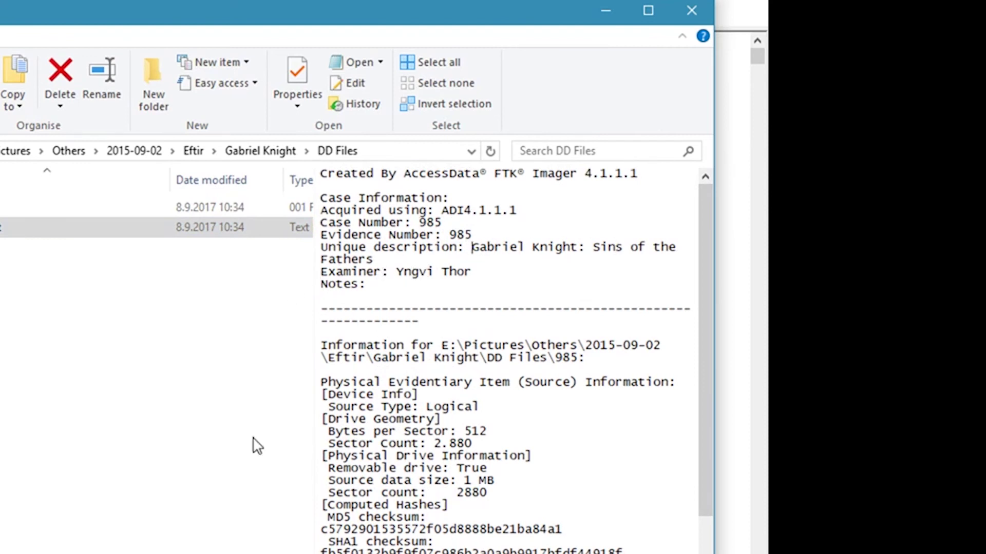
left_click_drag(205, 553, 290, 553)
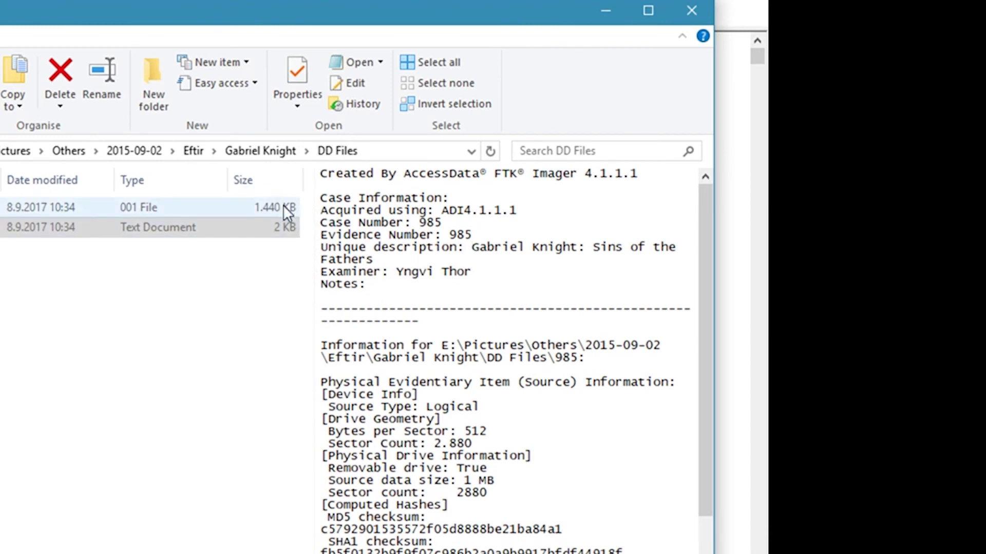
left_click(280, 207)
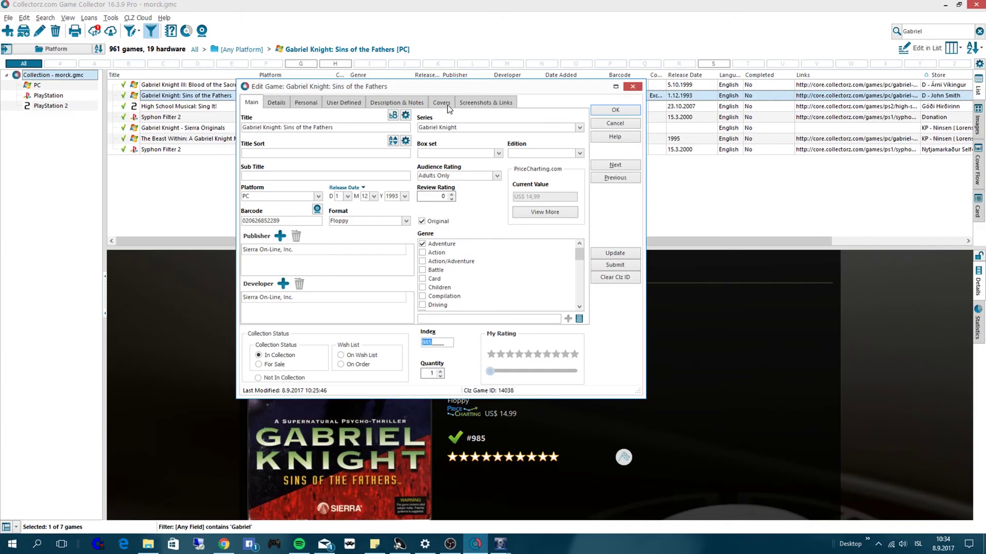
- Attach DD Files\985.001 as an other file under Screenshots & Links and save the entry
left_click(470, 106)
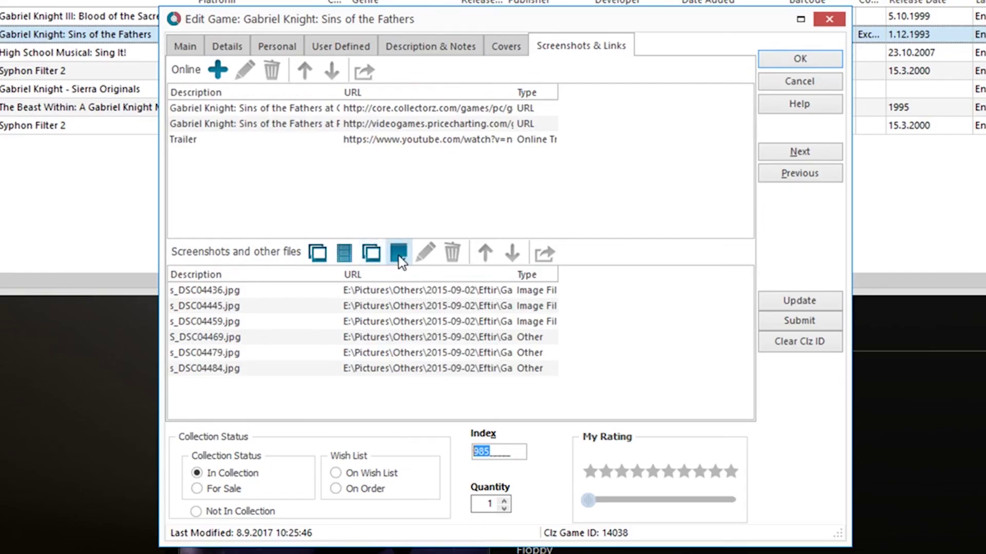
left_click(398, 254)
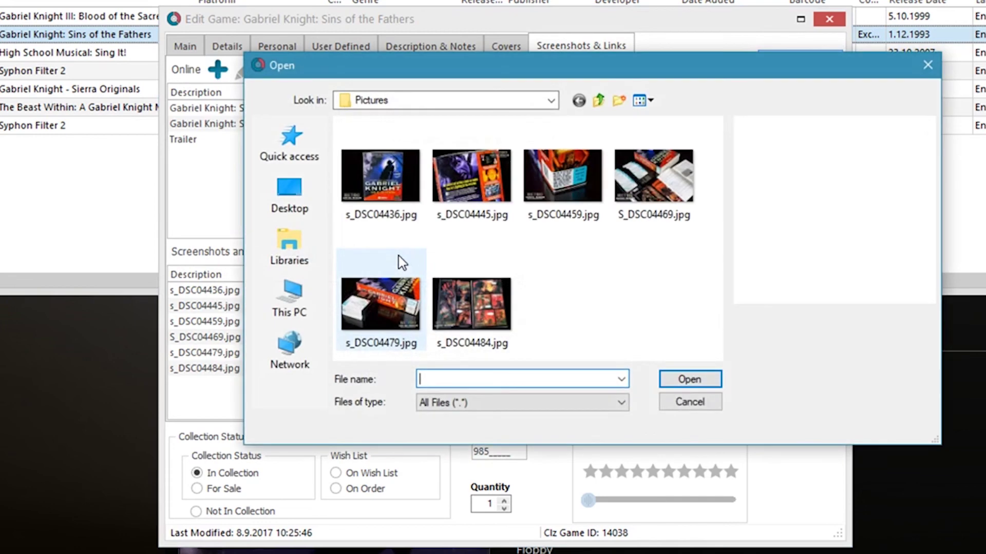
left_click(597, 101)
double_click(426, 145)
left_click(380, 146)
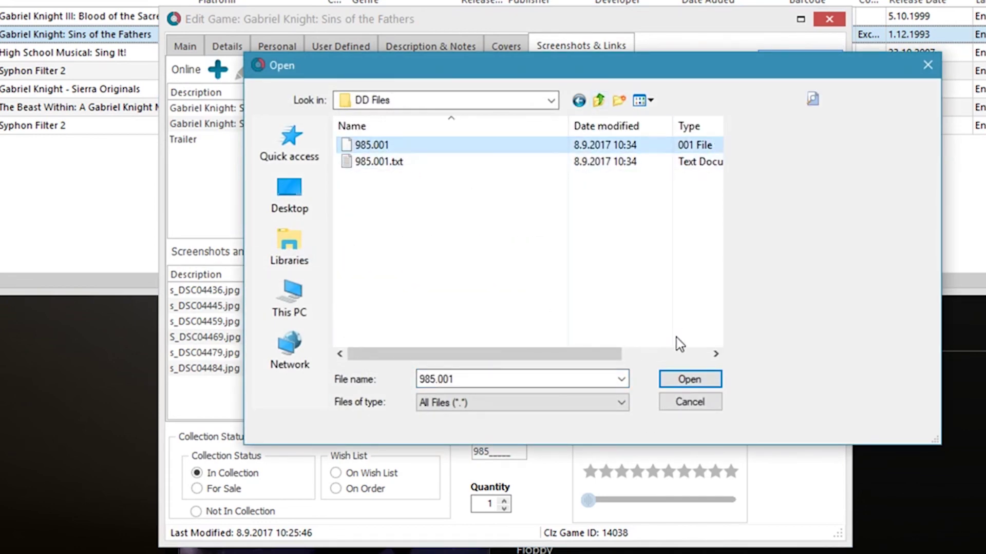
left_click(685, 384)
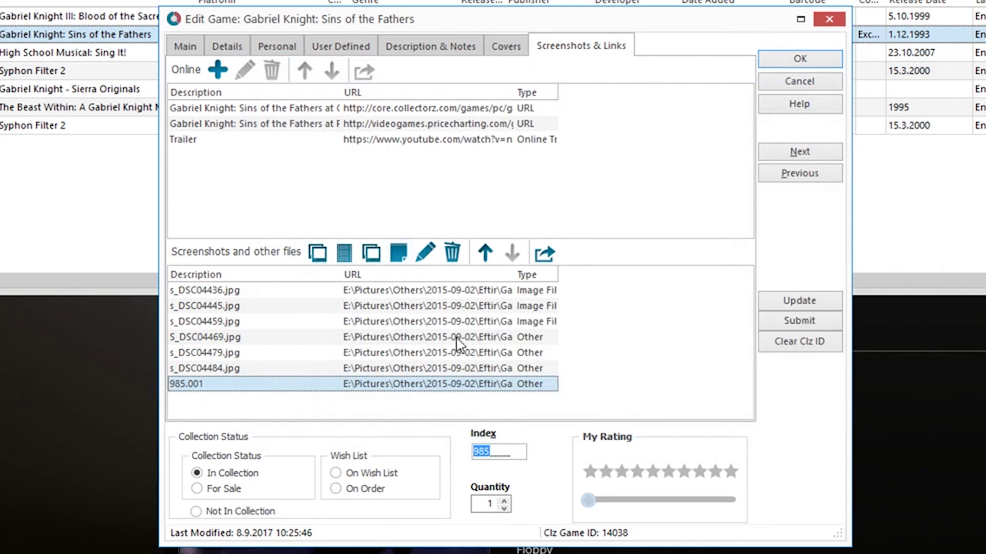
left_click(790, 65)
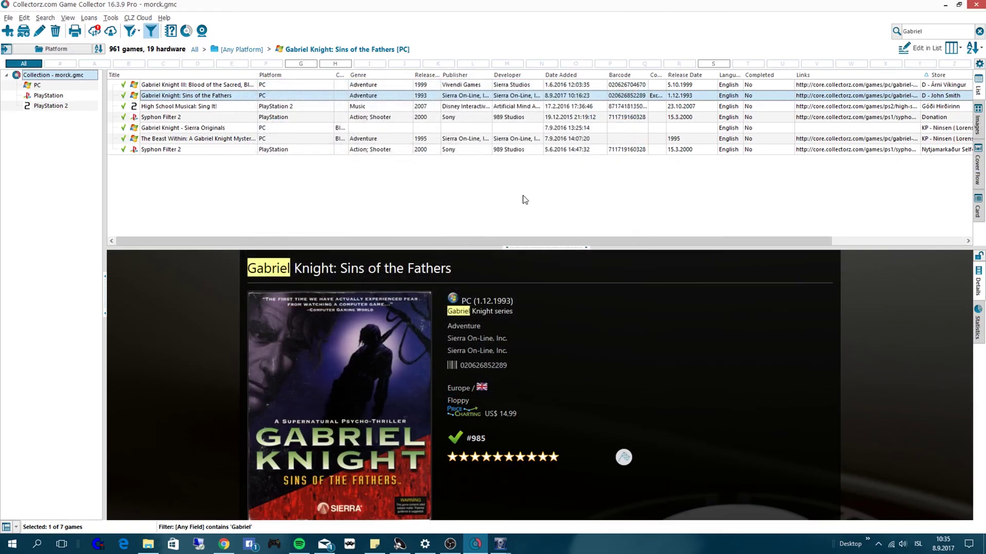